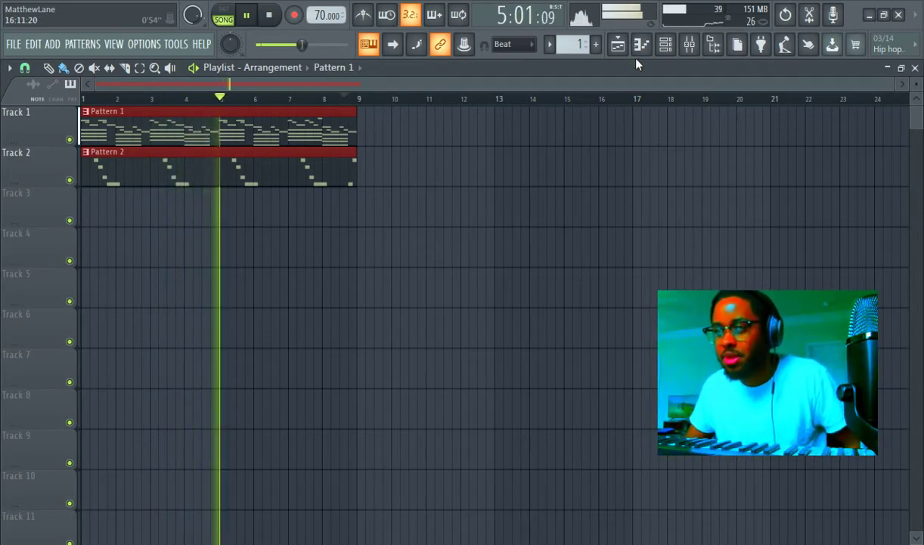
Show the mixer and channel rack, leaving ePiano routed to mixer track 1
{"action": "left_click", "coordinate": [690, 44]}
{"action": "left_click", "coordinate": [665, 44]}
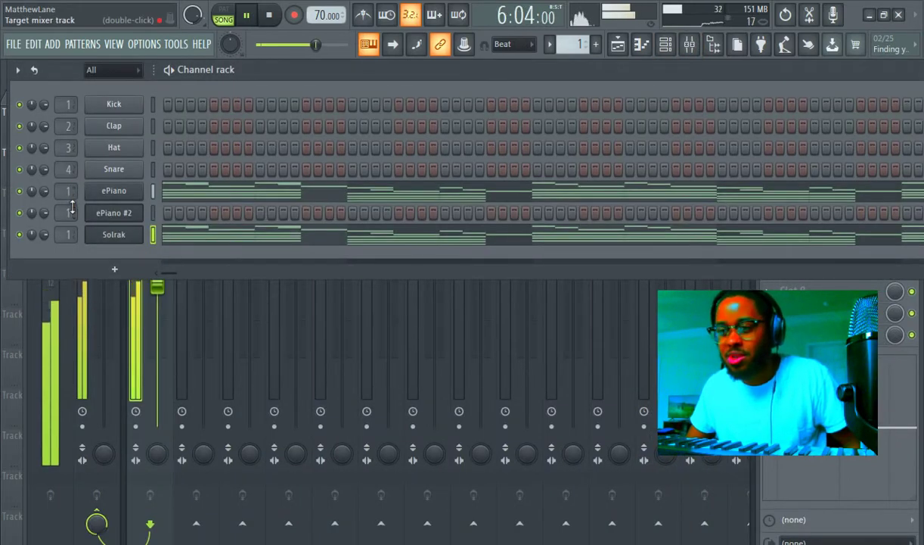
{"action": "left_click_drag", "start_coordinate": [67, 191], "coordinate": [67, 198]}
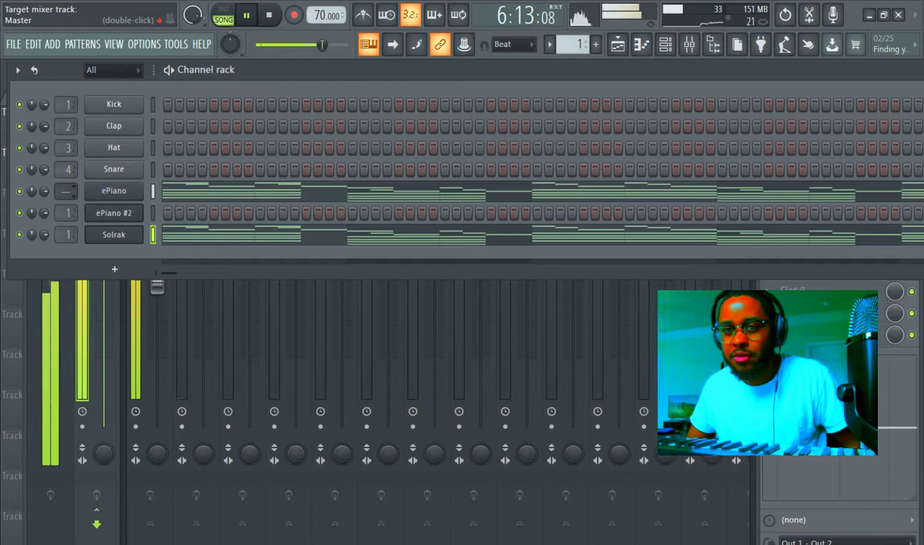
{"action": "scroll", "coordinate": [73, 189], "scroll_direction": "up", "scroll_amount": 1}
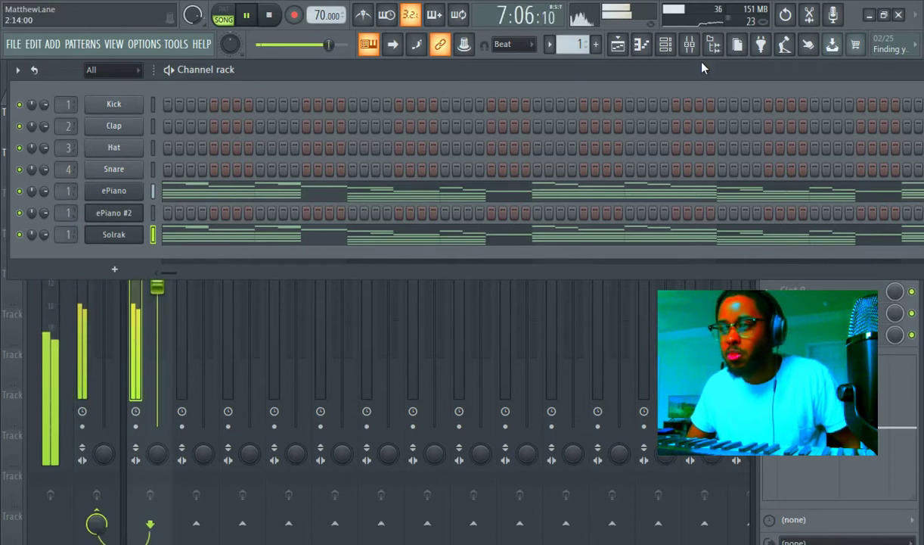
Load Fruity LSD into mixer Insert 1's first effect slot
{"action": "left_click", "coordinate": [689, 44]}
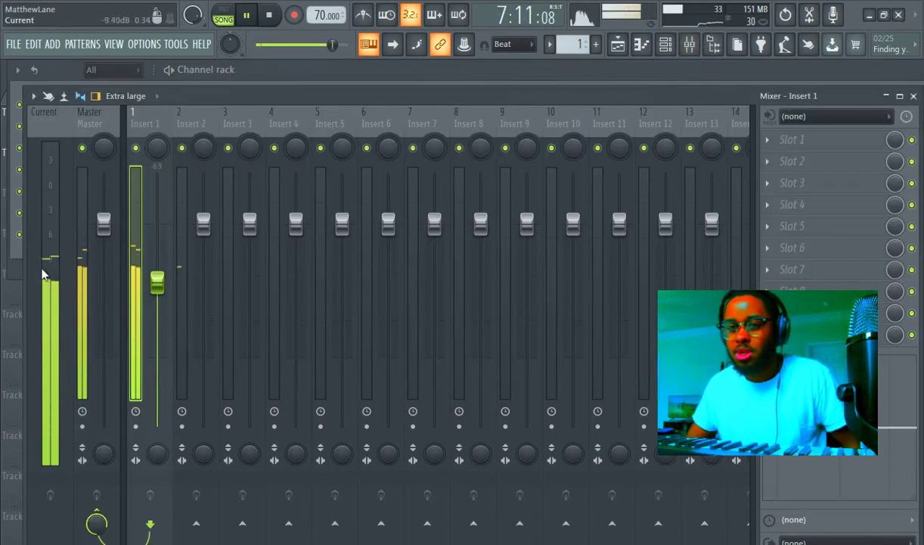
{"action": "left_click", "coordinate": [855, 148]}
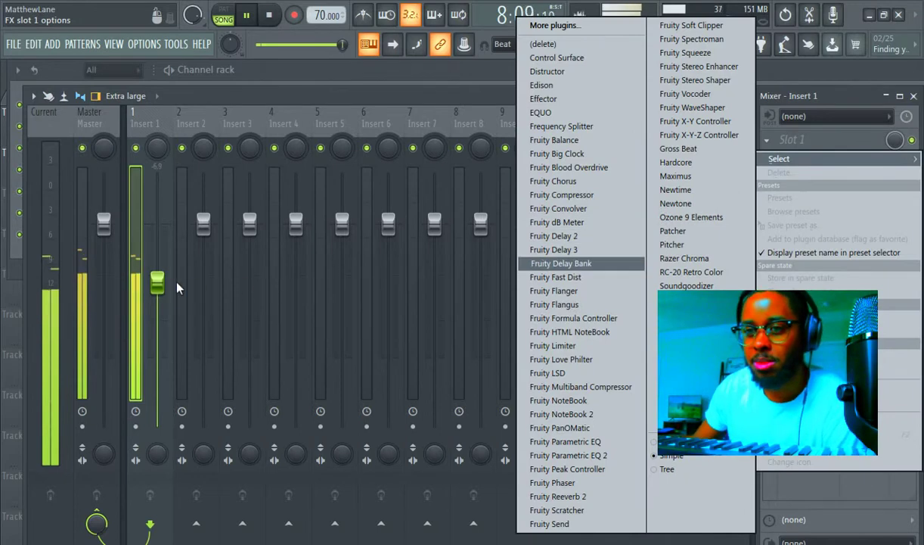
{"action": "left_click", "coordinate": [180, 287]}
{"action": "left_click", "coordinate": [815, 145]}
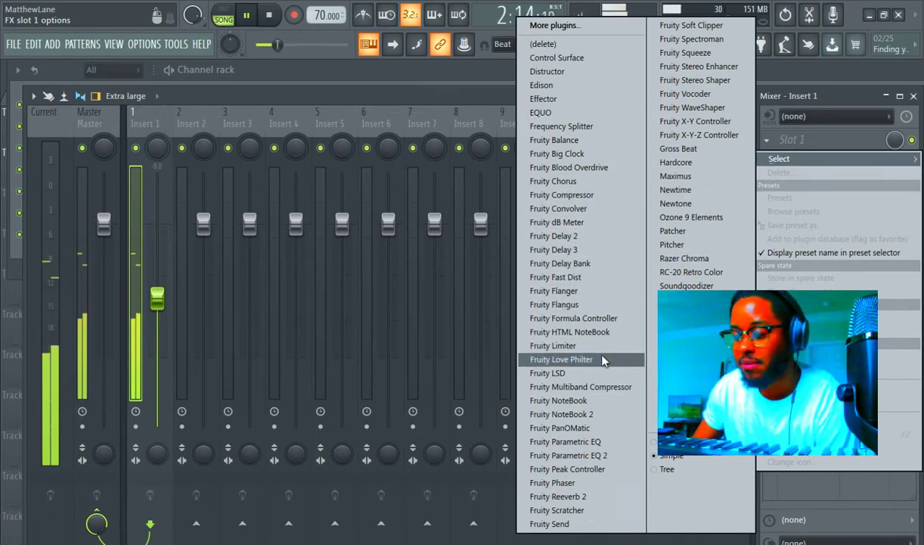
{"action": "left_click", "coordinate": [559, 373]}
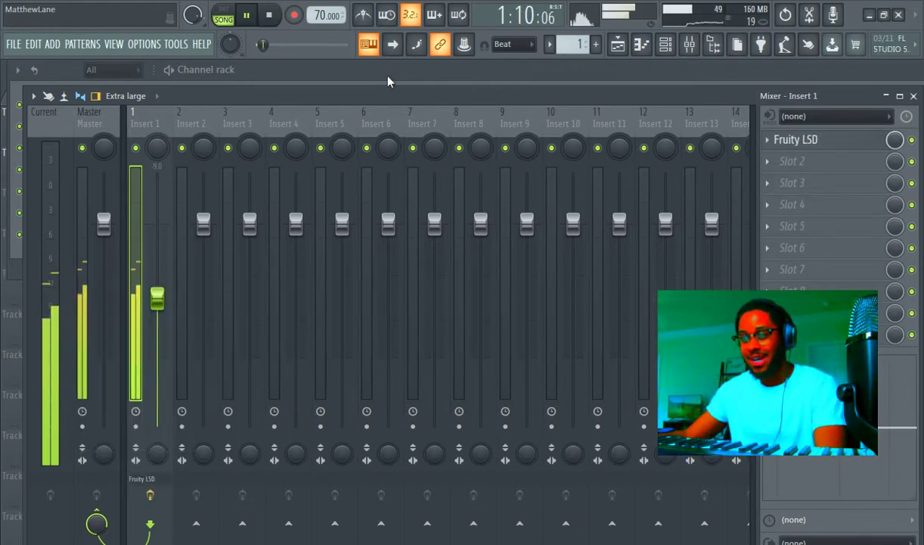
Delete Fruity LSD from Insert 1 and reopen the empty first slot's plugin list
{"action": "left_click", "coordinate": [796, 141]}
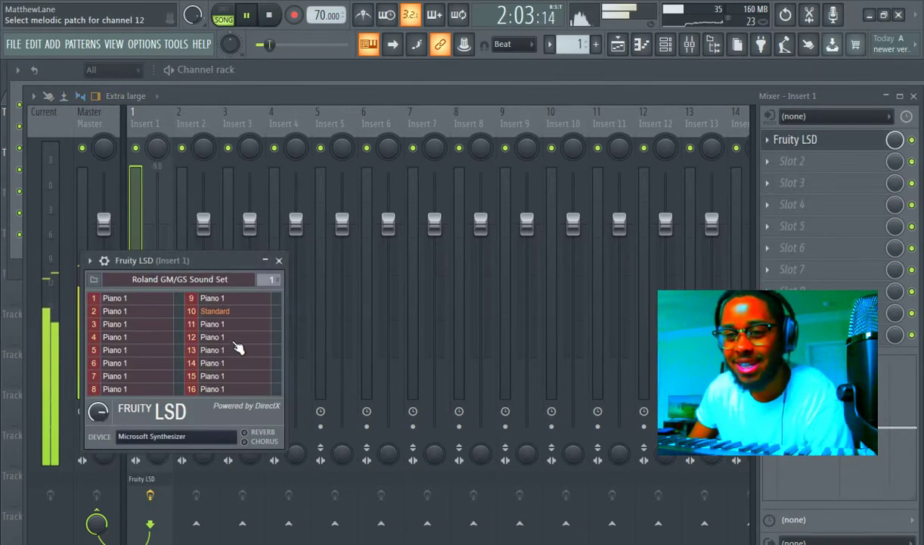
{"action": "left_click", "coordinate": [90, 261]}
{"action": "mouse_move", "coordinate": [109, 260]}
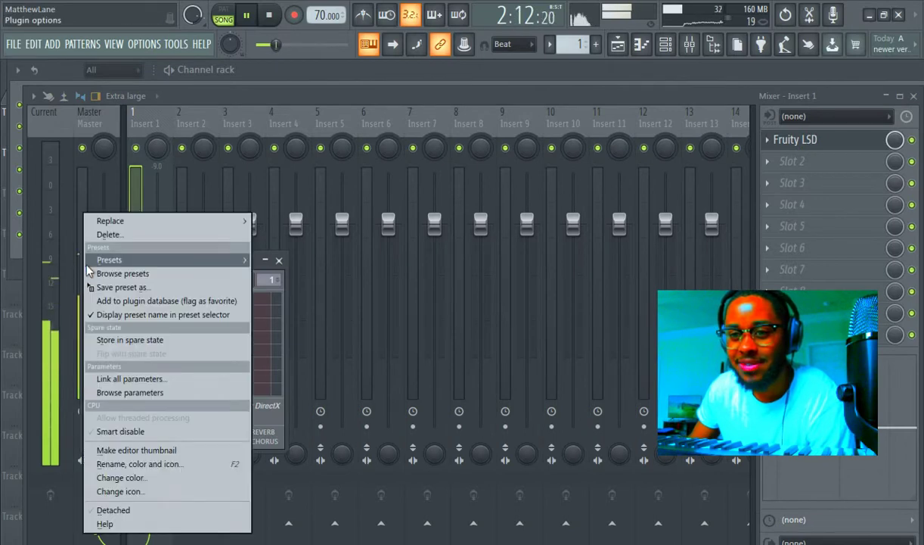
{"action": "left_click", "coordinate": [136, 234]}
{"action": "left_click", "coordinate": [550, 327]}
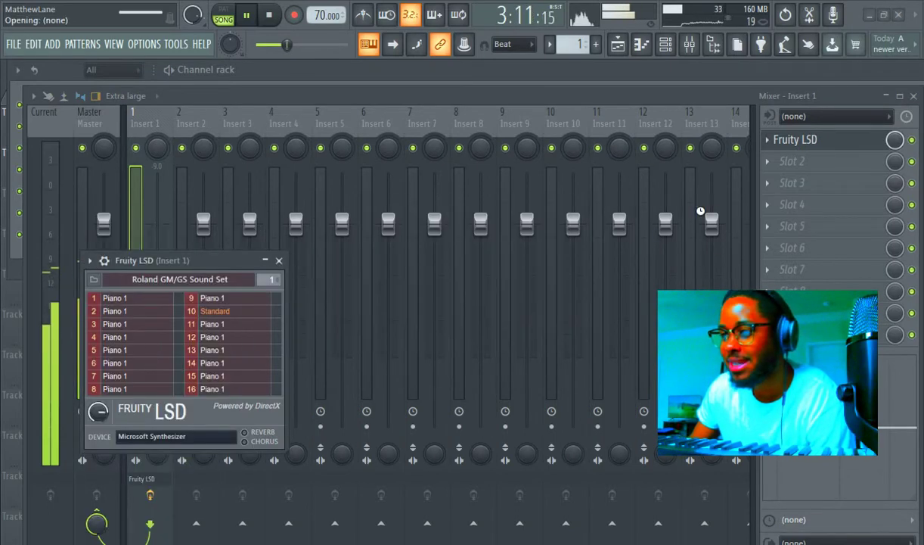
{"action": "left_click", "coordinate": [770, 146]}
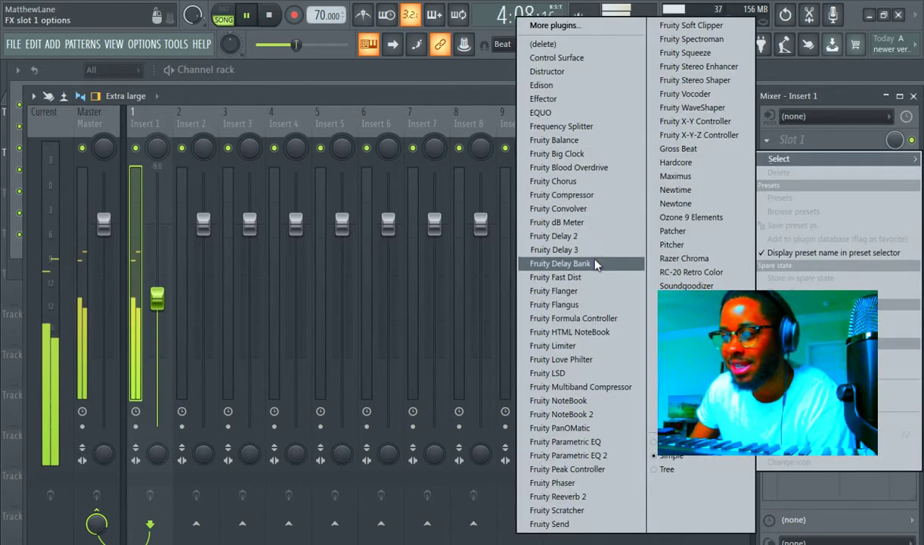
Load Fruity Love Philter into Insert 1 slot 1 and Vocodex into slot 2
{"action": "left_click", "coordinate": [581, 361]}
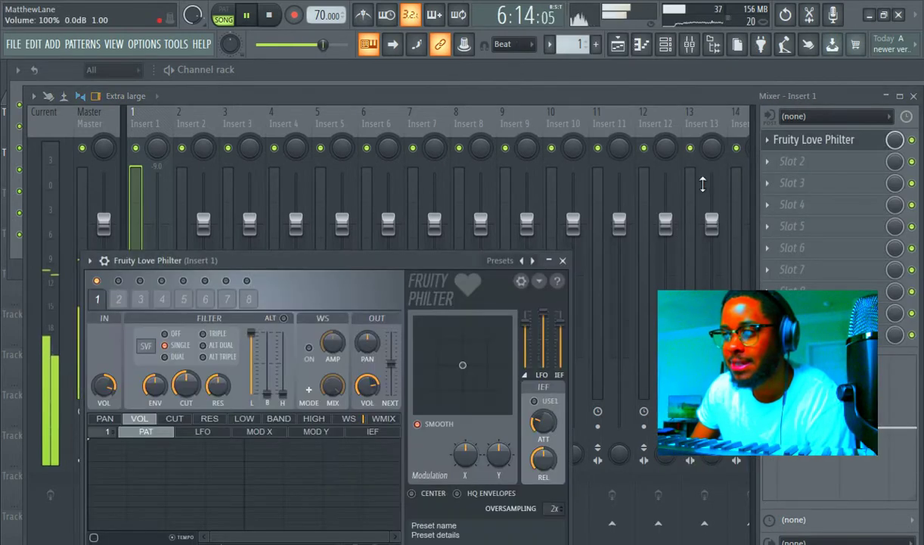
{"action": "left_click_drag", "start_coordinate": [401, 261], "coordinate": [394, 166]}
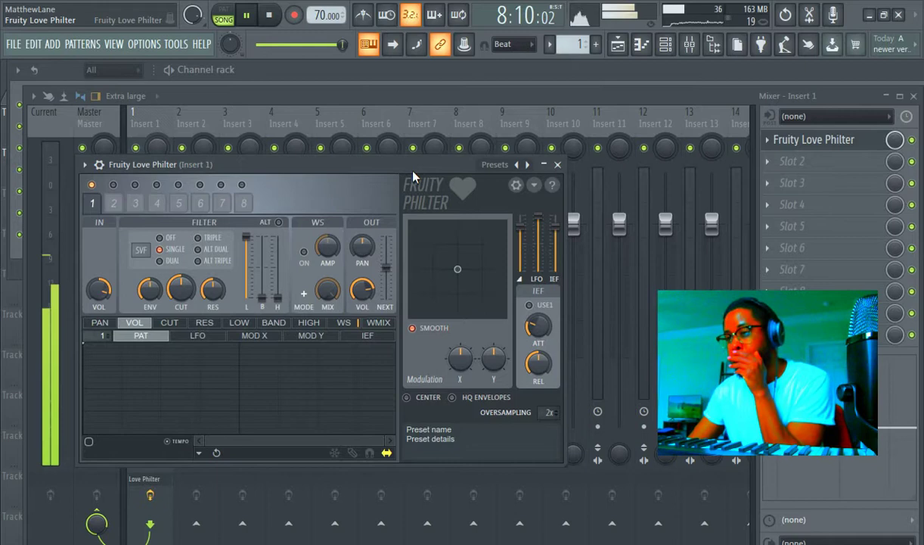
{"action": "left_click", "coordinate": [766, 162]}
{"action": "left_click", "coordinate": [768, 398]}
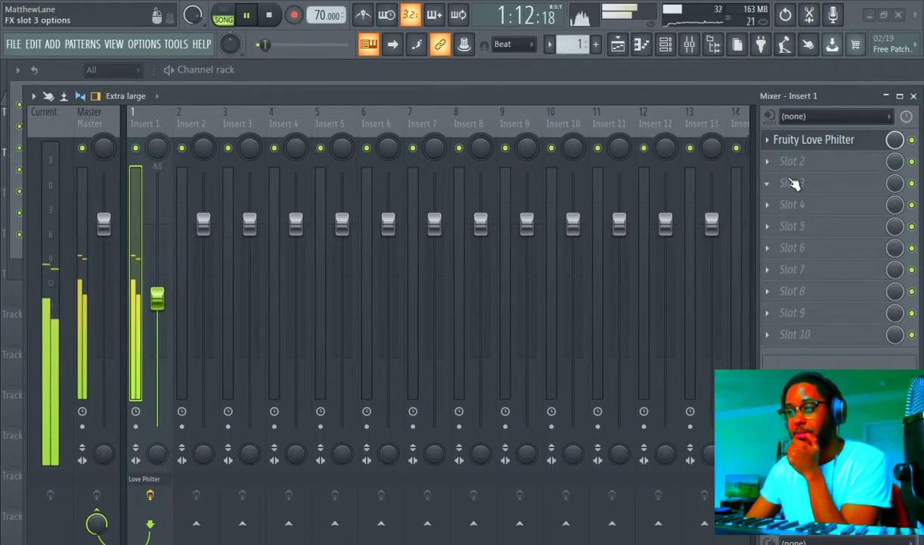
{"action": "left_click", "coordinate": [780, 161]}
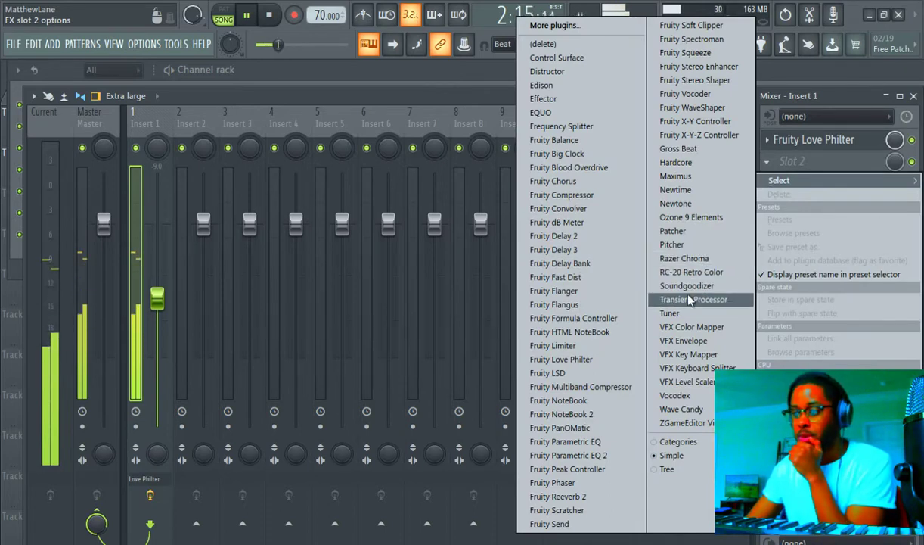
{"action": "left_click", "coordinate": [684, 395]}
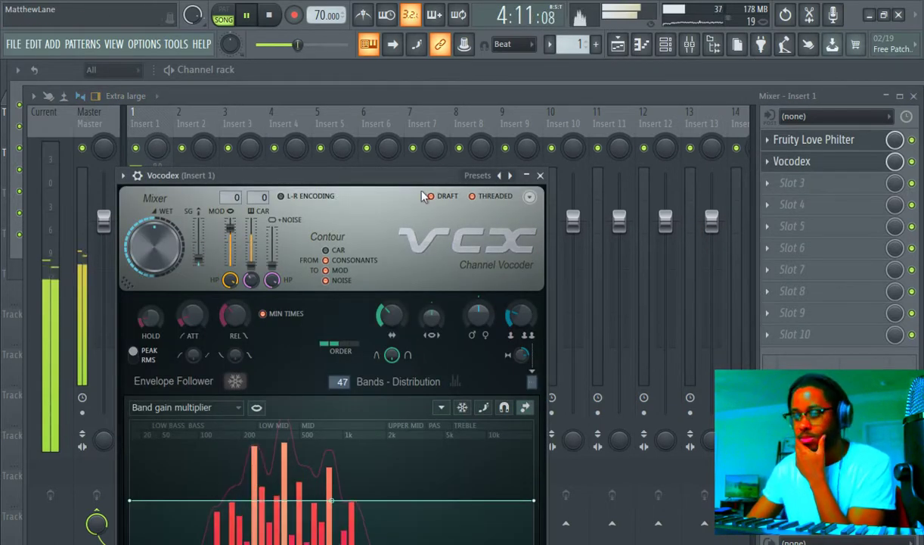
{"action": "left_click_drag", "start_coordinate": [401, 175], "coordinate": [465, 96]}
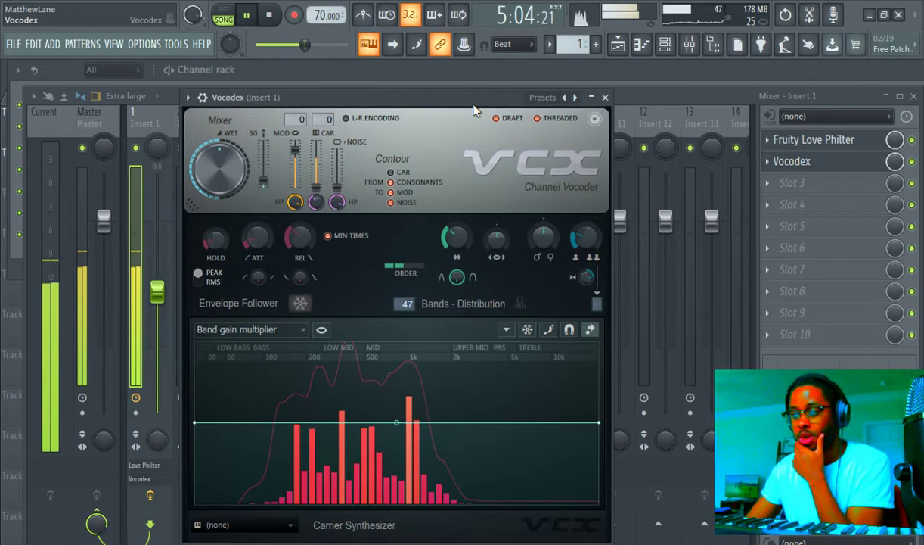
Create an automation clip for the Vocodex mix level
{"action": "left_click", "coordinate": [622, 45]}
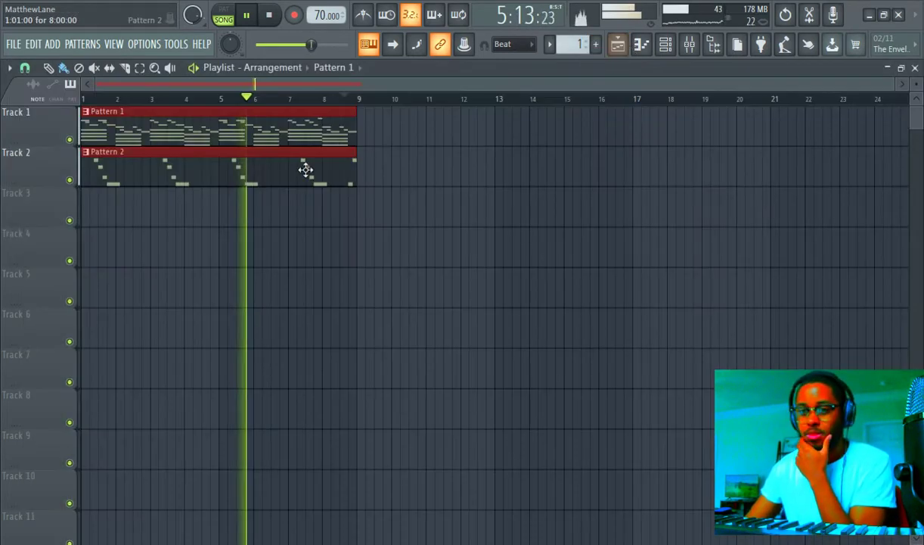
{"action": "left_click", "coordinate": [689, 45]}
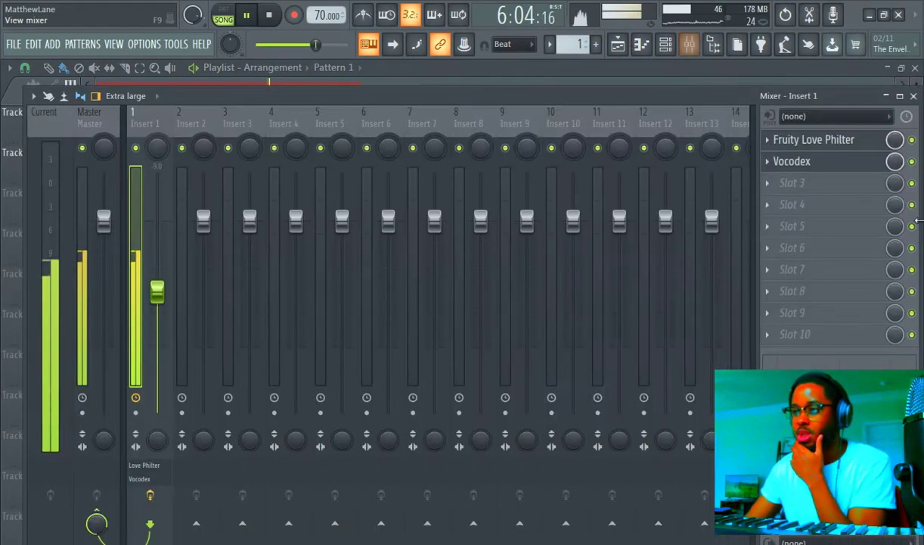
{"action": "right_click", "coordinate": [895, 164]}
{"action": "left_click", "coordinate": [856, 275]}
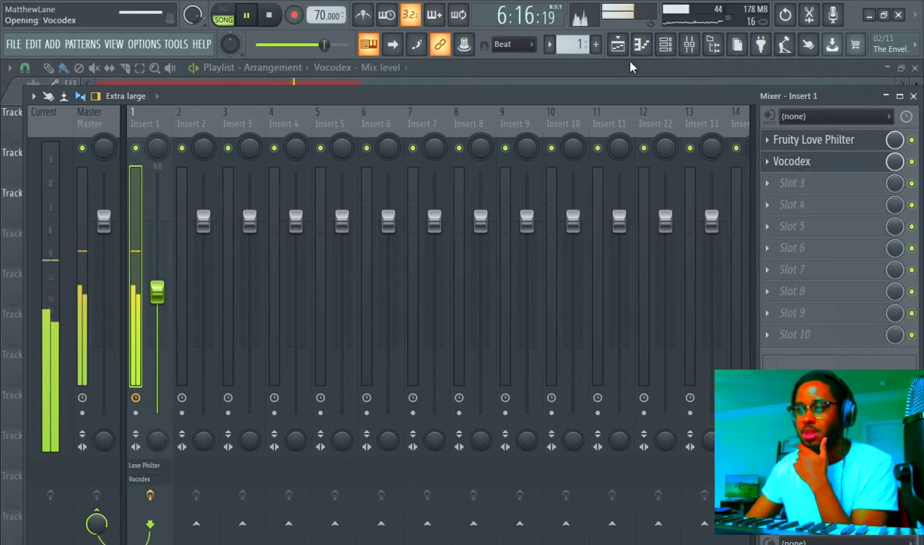
{"action": "left_click", "coordinate": [622, 45]}
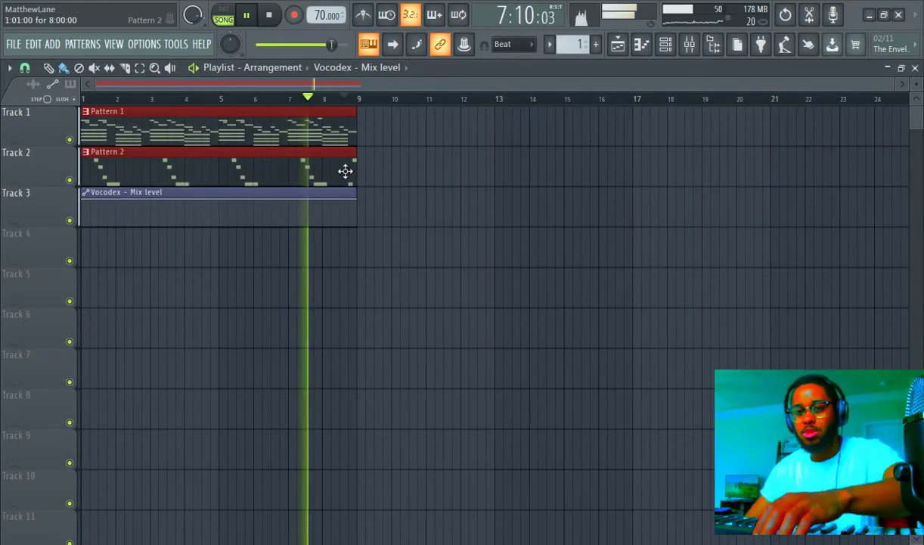
{"action": "scroll", "coordinate": [151, 221], "scroll_direction": "up", "scroll_amount": 2}
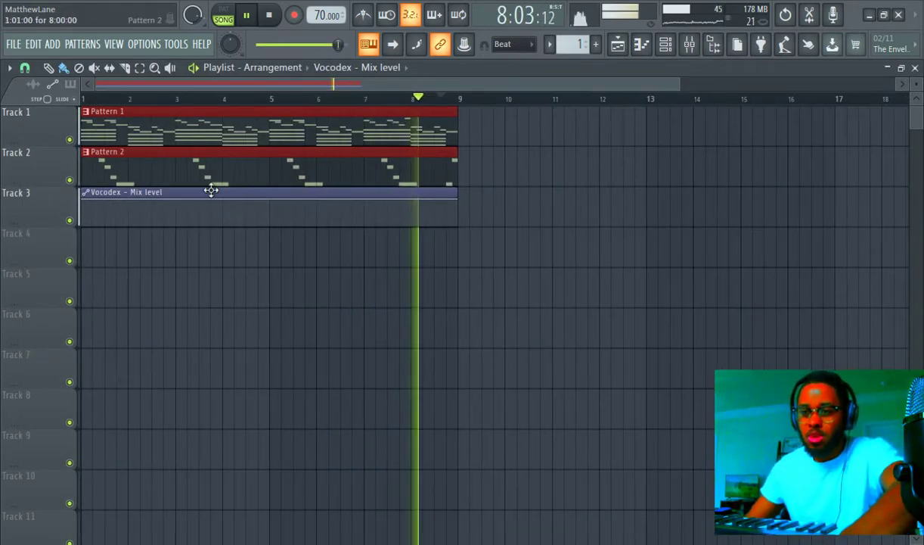
Add dips to the Vocodex curve, stretch it to bar 17, and duplicate both patterns from bar 9
{"action": "right_click", "coordinate": [272, 225]}
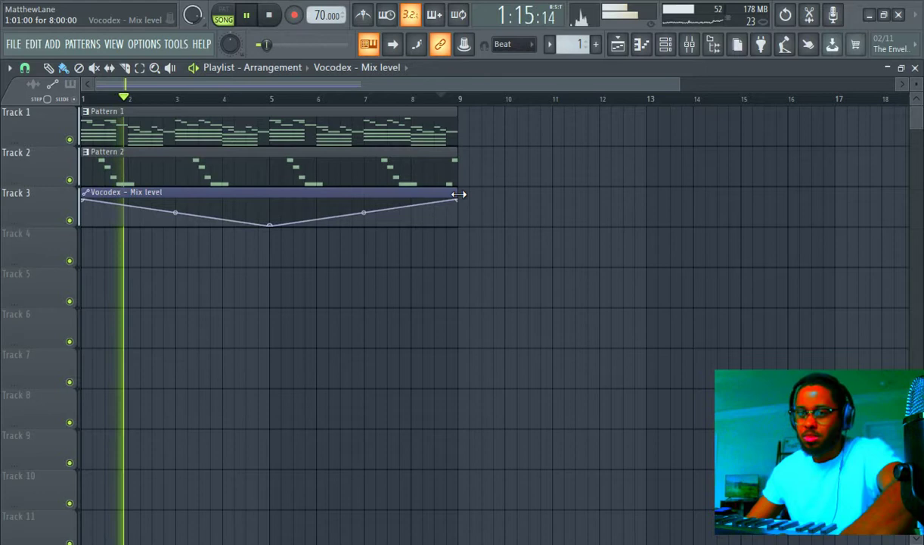
{"action": "left_click_drag", "start_coordinate": [460, 198], "coordinate": [836, 196]}
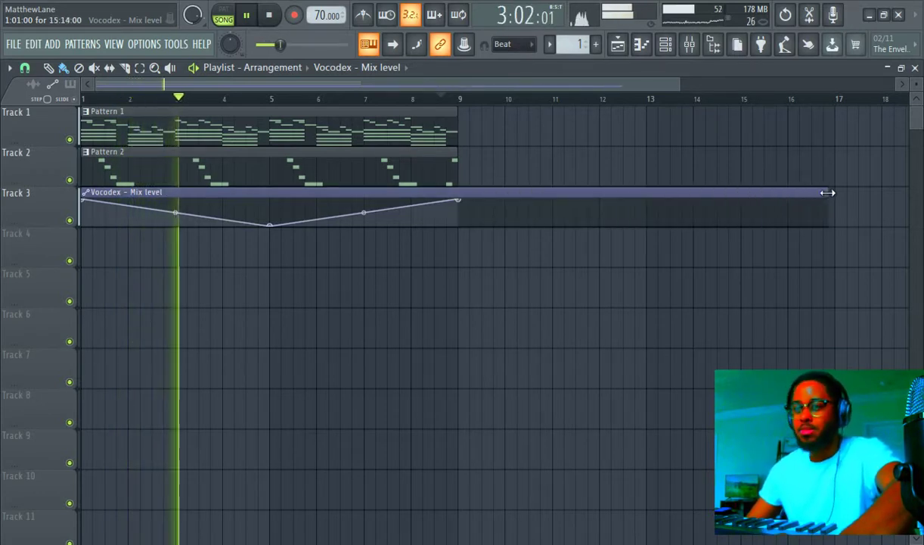
{"action": "right_click", "coordinate": [646, 225]}
{"action": "right_click", "coordinate": [832, 200]}
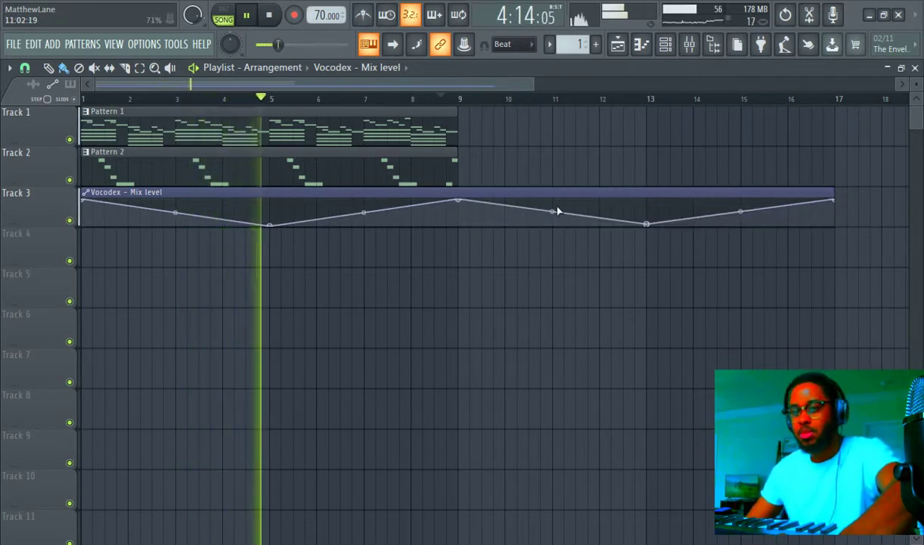
{"action": "left_click_drag", "start_coordinate": [409, 170], "coordinate": [258, 128]}
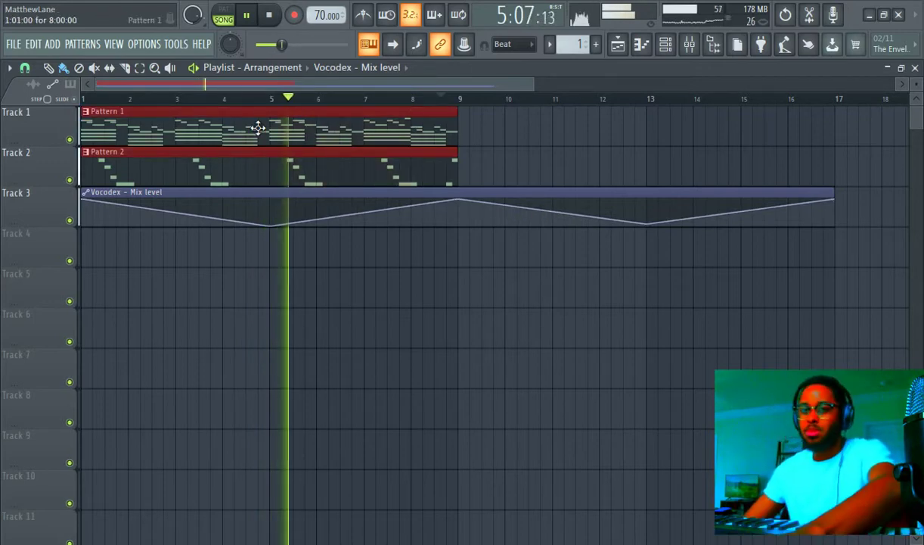
{"action": "key", "text": "ctrl+b"}
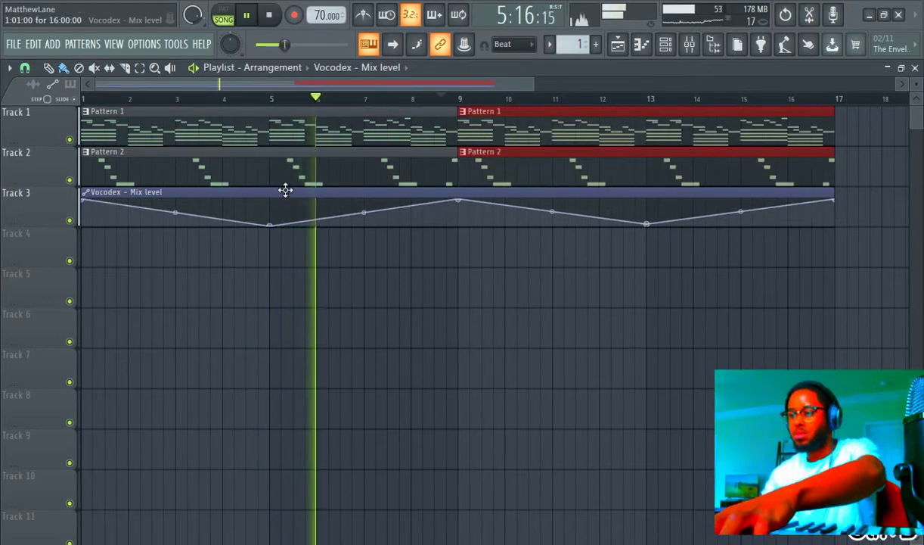
Load Fruity Convolver into Insert 1's third effect slot and view its settings
{"action": "left_click", "coordinate": [689, 47]}
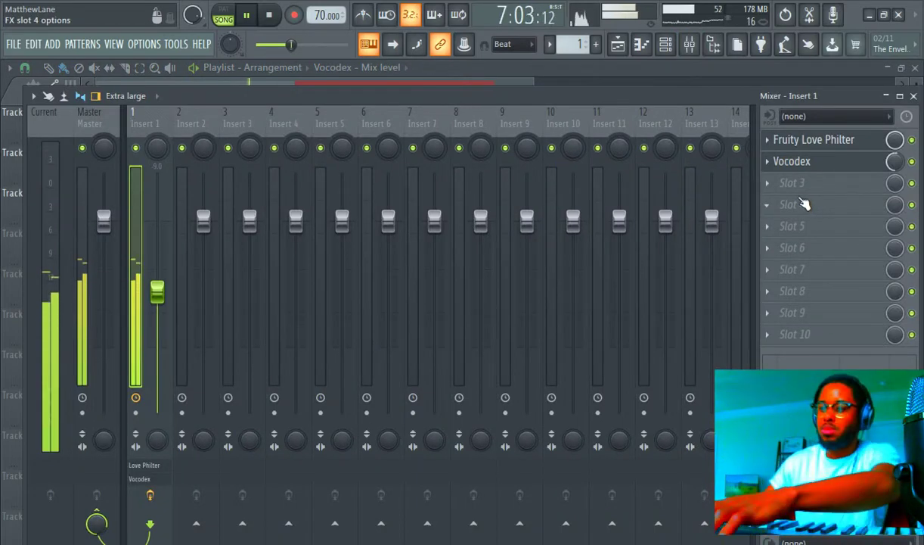
{"action": "left_click", "coordinate": [781, 186]}
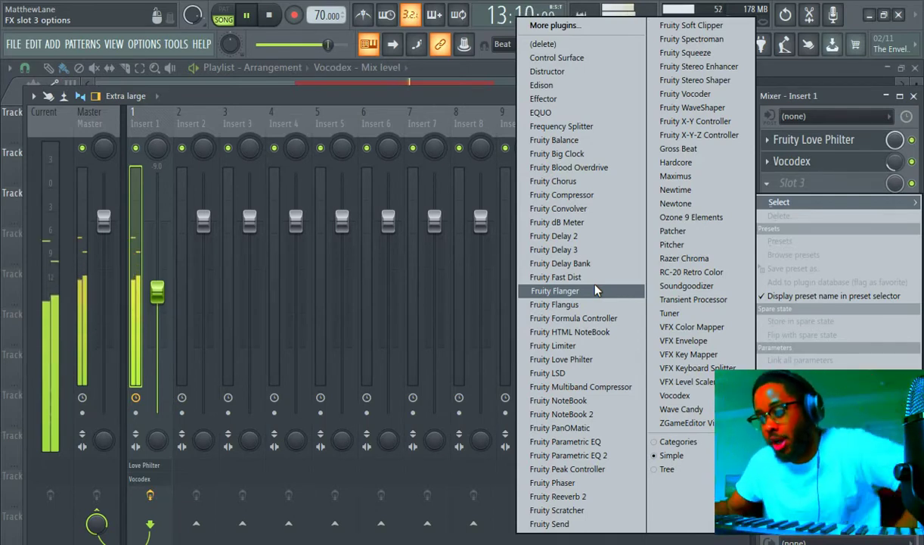
{"action": "left_click", "coordinate": [575, 208]}
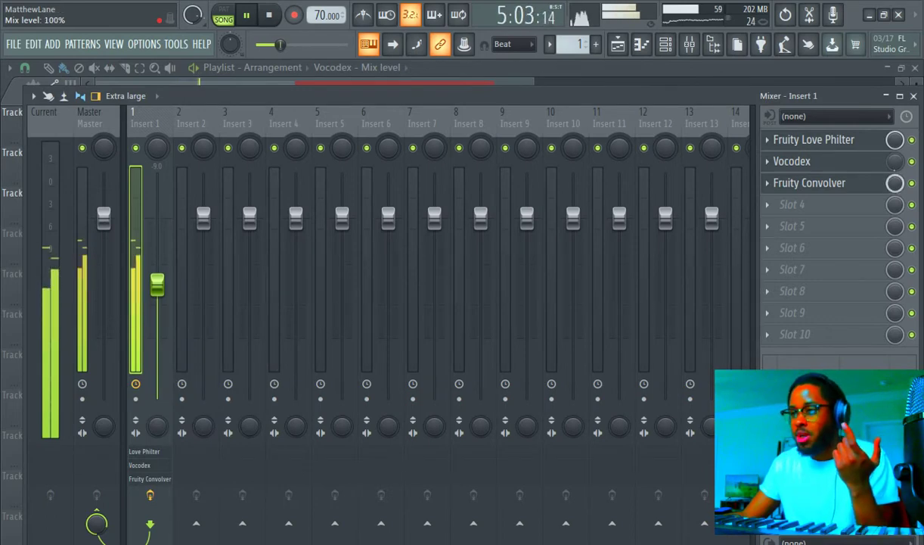
{"action": "left_click", "coordinate": [866, 183]}
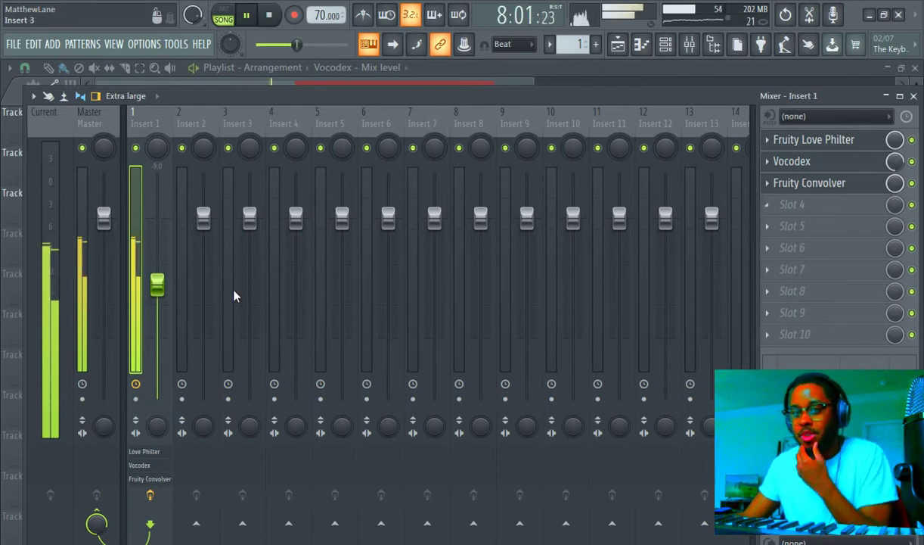
Create an Insert 1 volume automation clip and lower its point at bar 9
{"action": "right_click", "coordinate": [157, 286]}
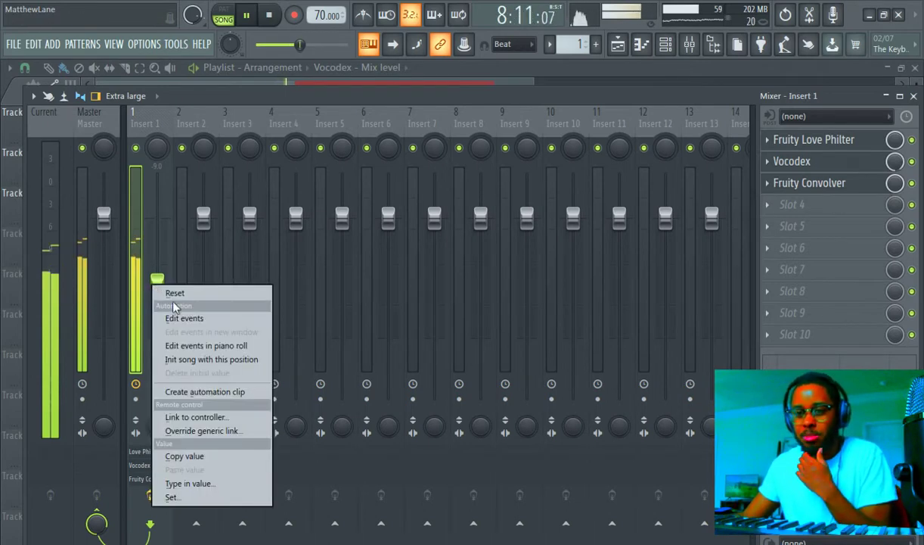
{"action": "left_click", "coordinate": [202, 394]}
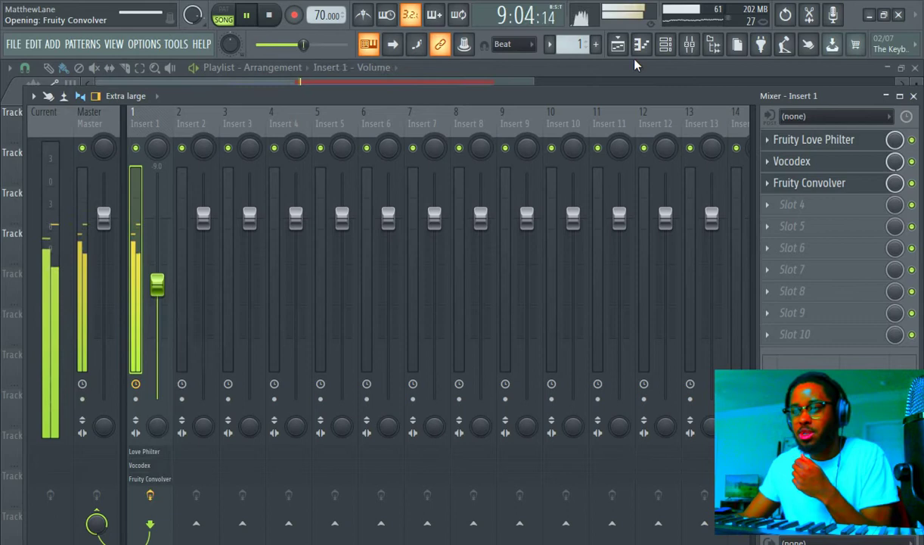
{"action": "left_click", "coordinate": [617, 46]}
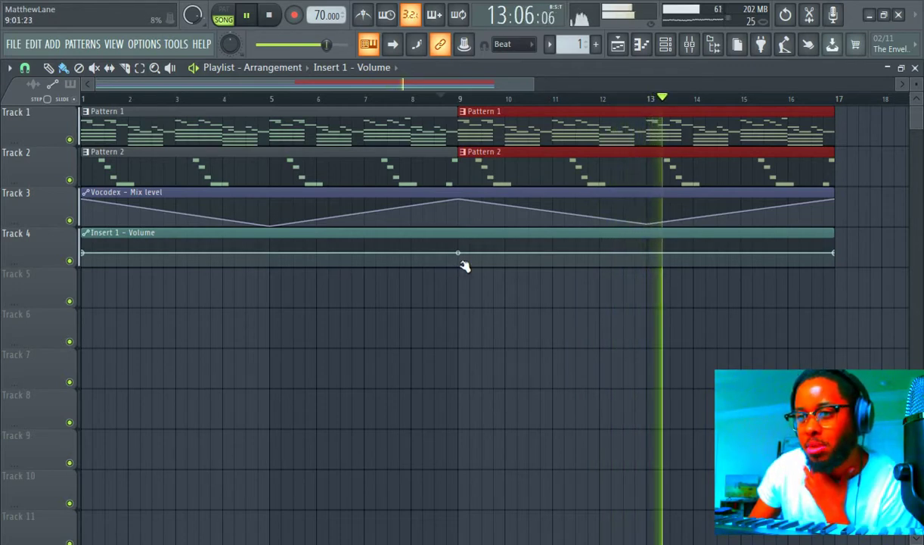
{"action": "left_click_drag", "start_coordinate": [458, 252], "coordinate": [458, 264]}
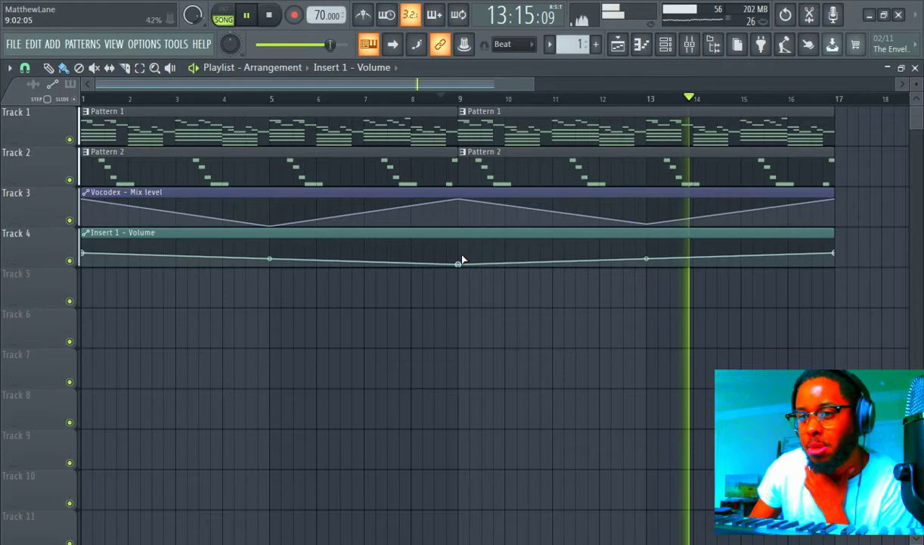
{"action": "left_click", "coordinate": [456, 259]}
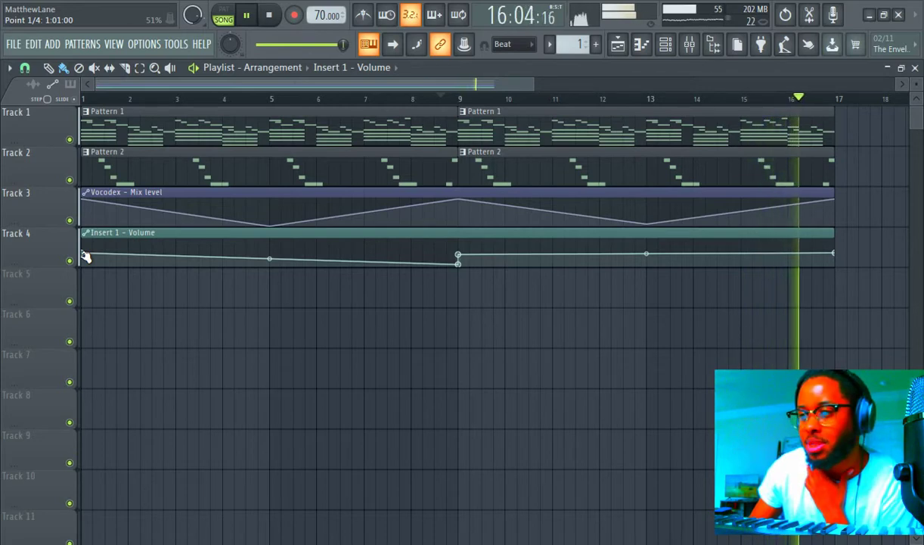
Copy the first point's volume value and paste it onto the bar-9 points
{"action": "right_click", "coordinate": [84, 257]}
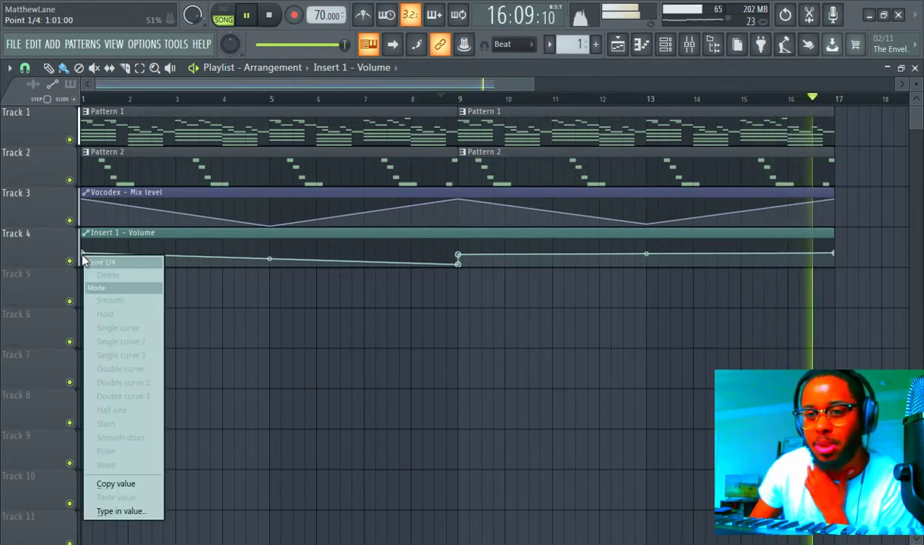
{"action": "left_click", "coordinate": [129, 484]}
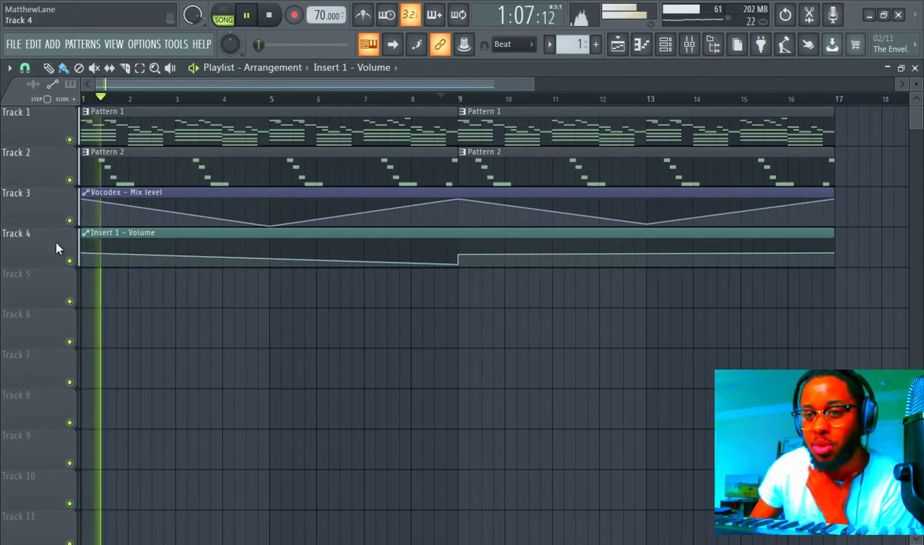
{"action": "right_click", "coordinate": [84, 256]}
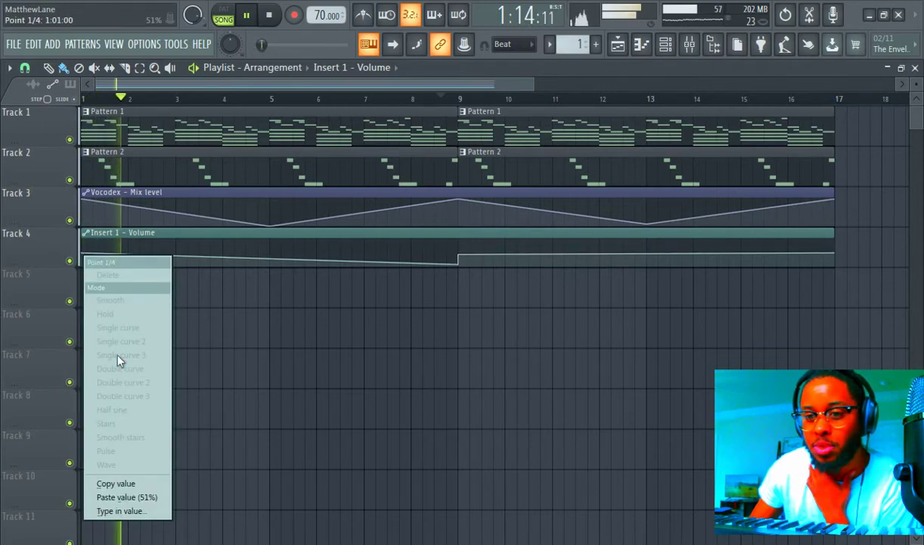
{"action": "left_click", "coordinate": [115, 483]}
{"action": "right_click", "coordinate": [460, 258]}
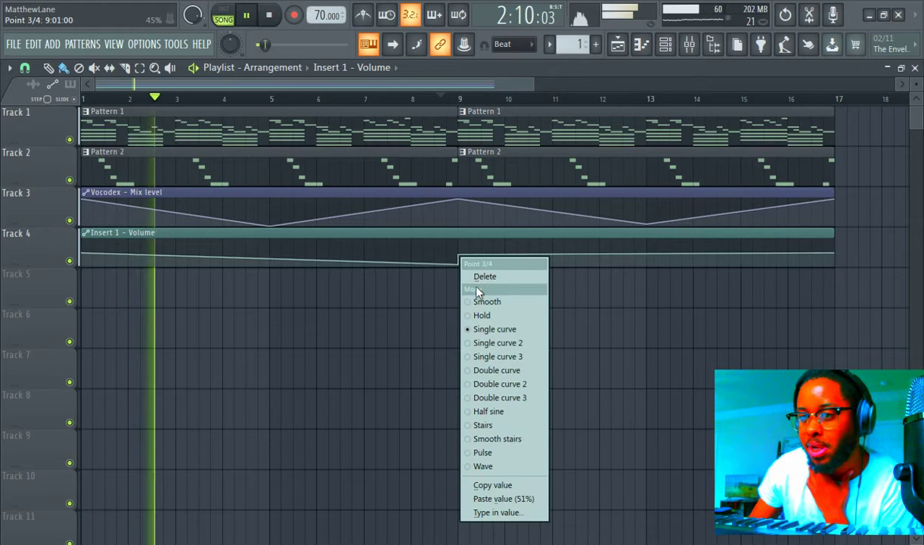
{"action": "left_click", "coordinate": [503, 498]}
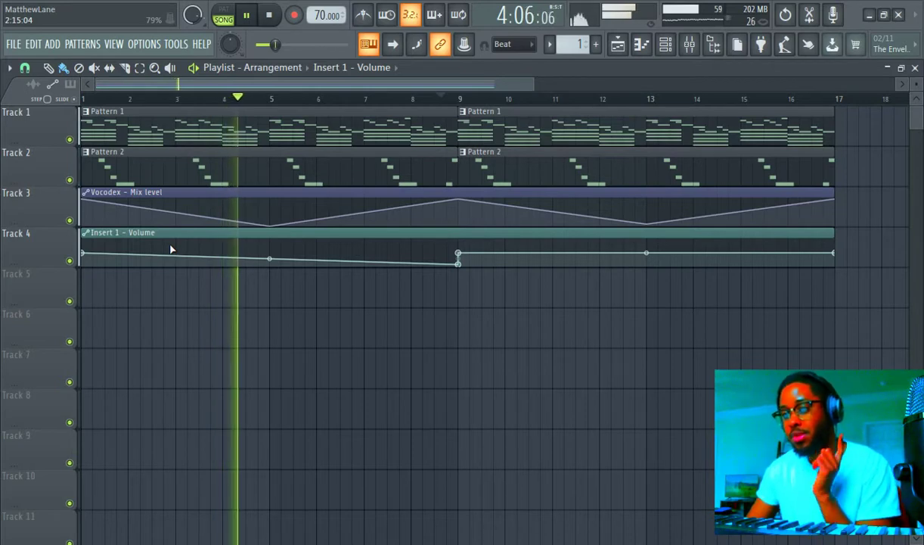
{"action": "right_click", "coordinate": [459, 265]}
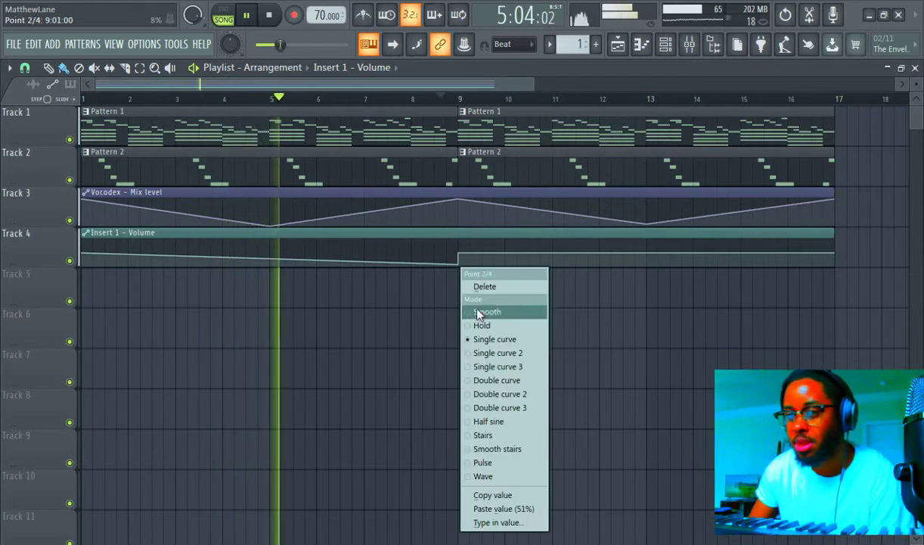
{"action": "left_click", "coordinate": [509, 509]}
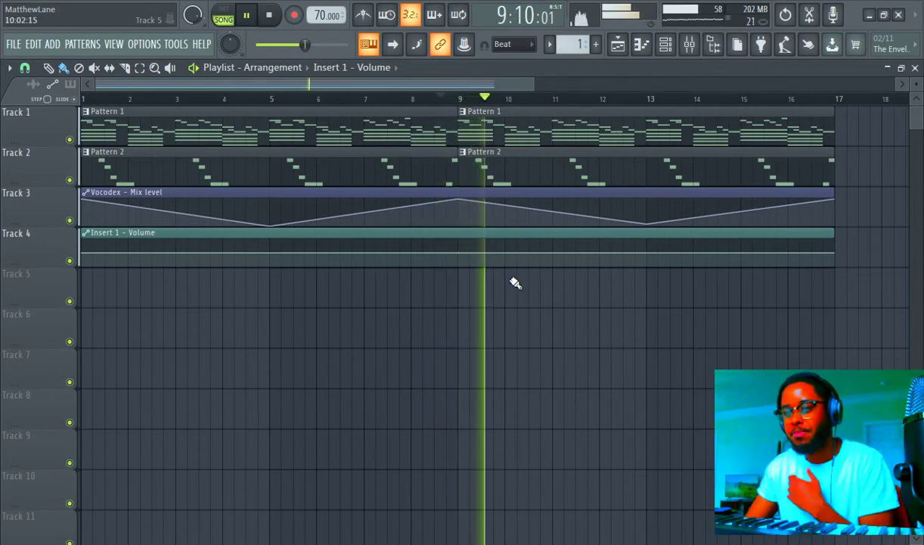
Dip the volume curve around bars 13 and 15, pasting the copied value at bar 15
{"action": "mouse_move", "coordinate": [647, 257]}
{"action": "left_click_drag", "start_coordinate": [647, 264], "coordinate": [649, 264]}
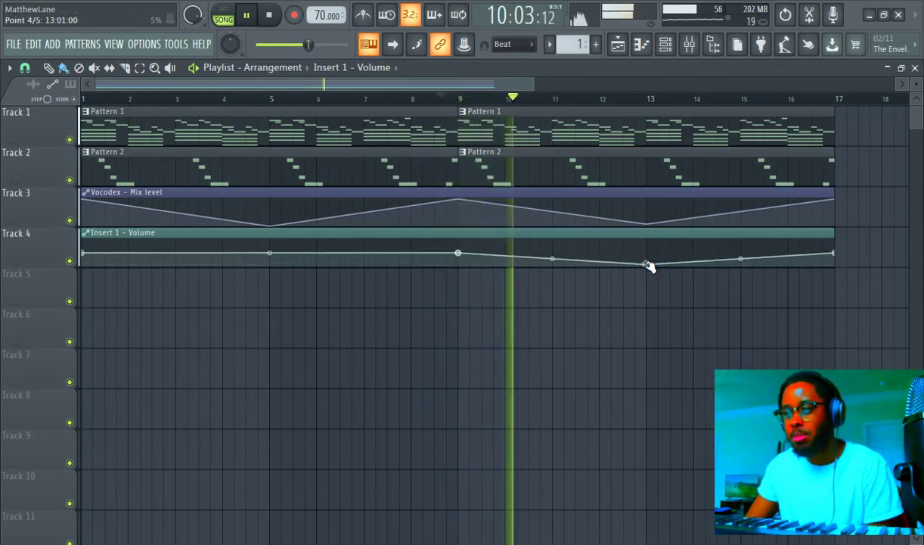
{"action": "left_click_drag", "start_coordinate": [742, 259], "coordinate": [743, 265]}
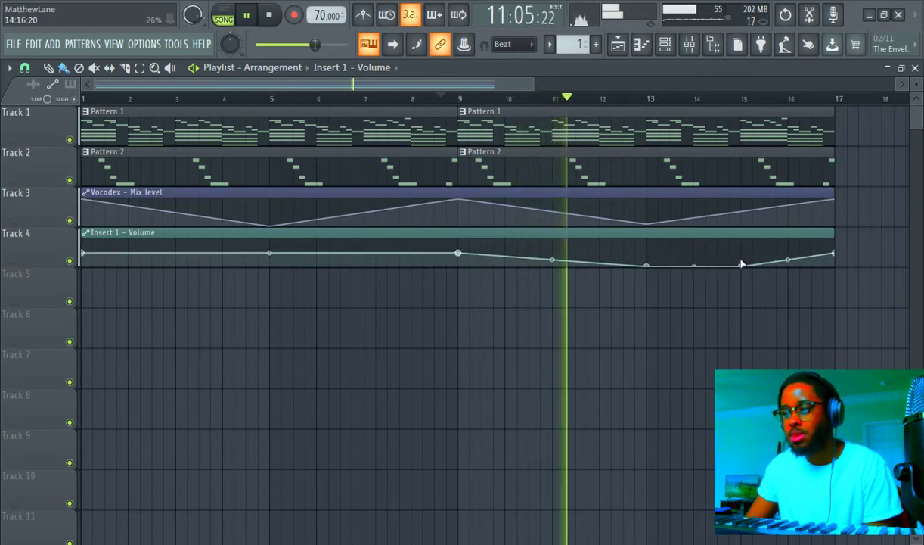
{"action": "left_click_drag", "start_coordinate": [742, 264], "coordinate": [743, 261]}
{"action": "right_click", "coordinate": [744, 261]}
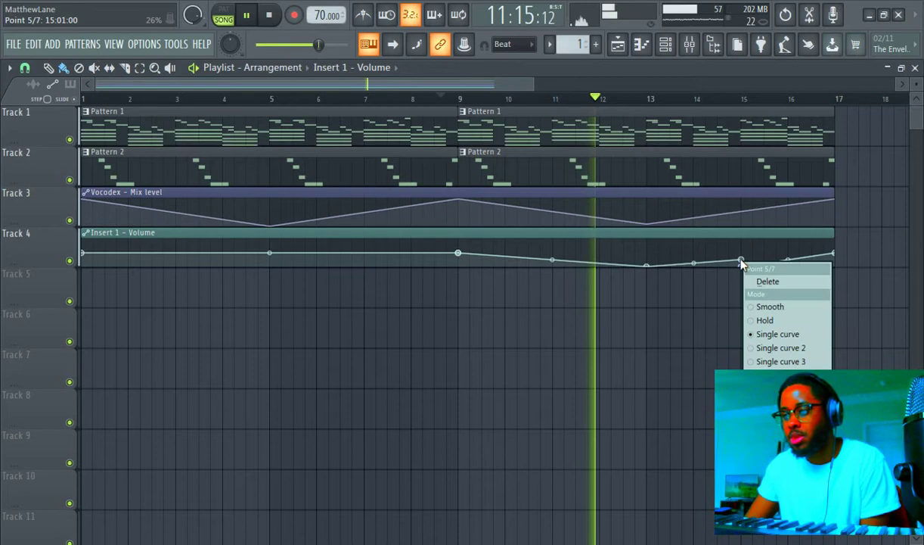
{"action": "left_click", "coordinate": [787, 315]}
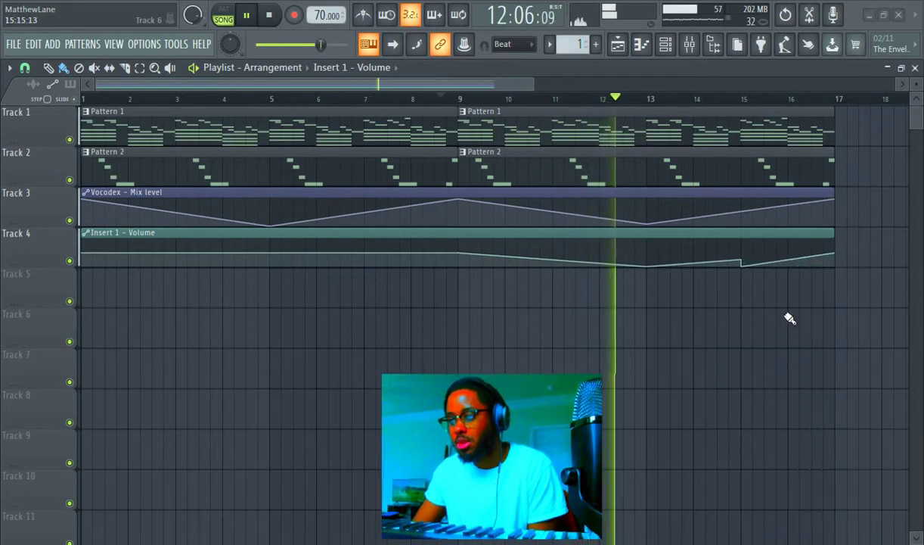
{"action": "right_click", "coordinate": [742, 259]}
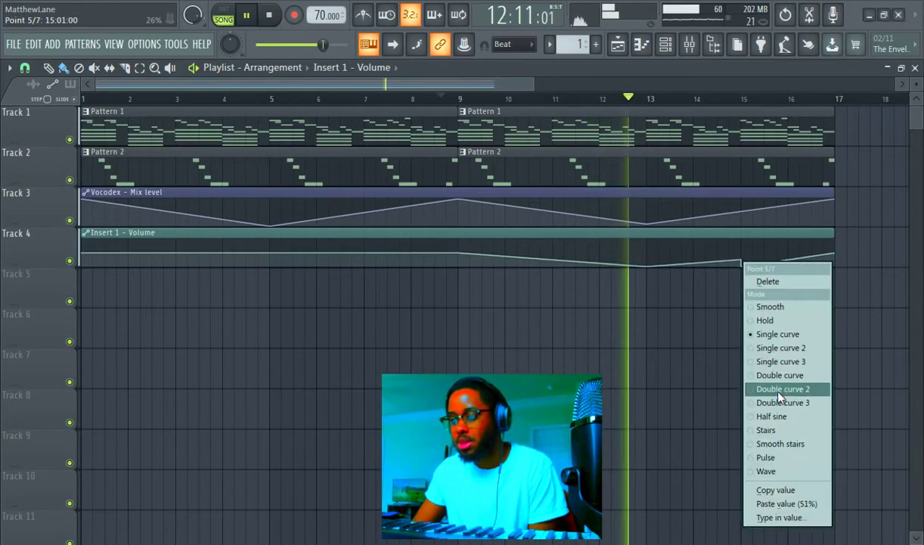
{"action": "left_click", "coordinate": [787, 503]}
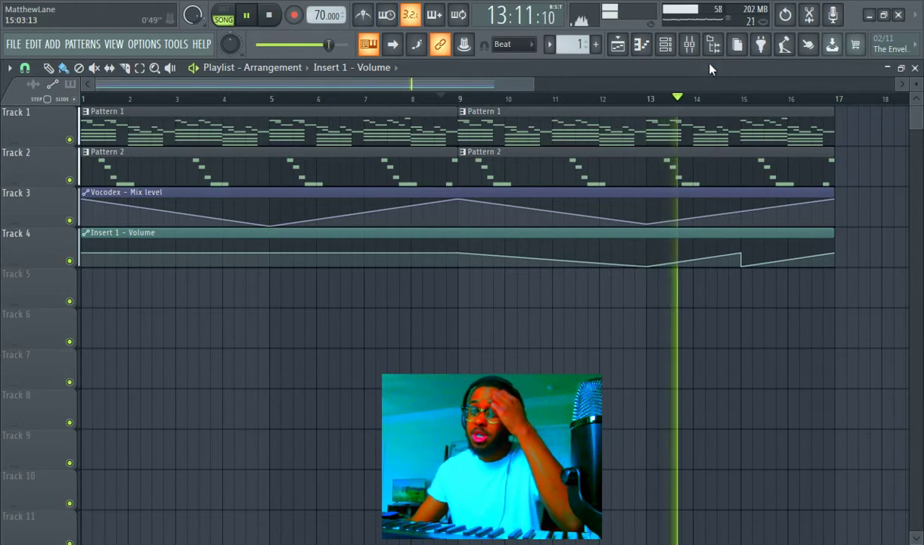
{"action": "left_click", "coordinate": [698, 46]}
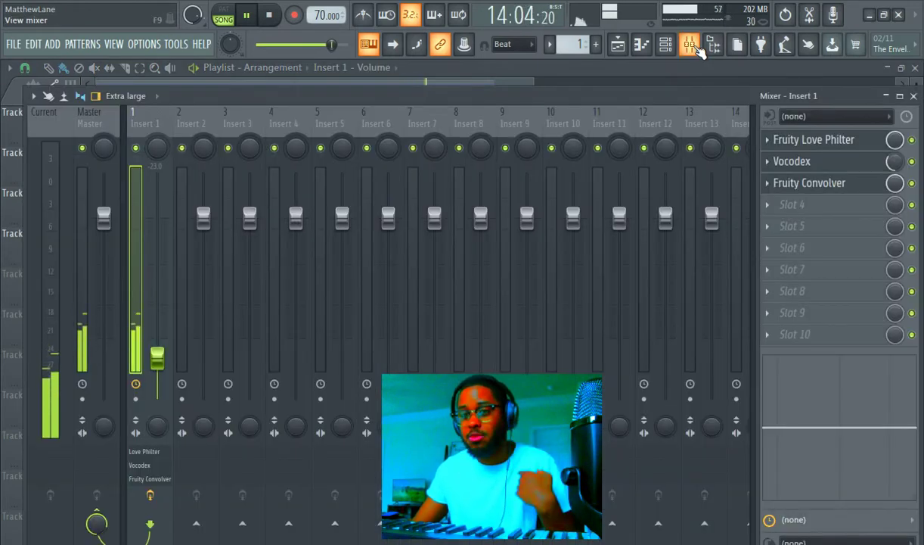
Reopen the mixer to show Insert 1's Love Philter, Vocodex and Convolver chain
{"action": "left_click", "coordinate": [695, 47]}
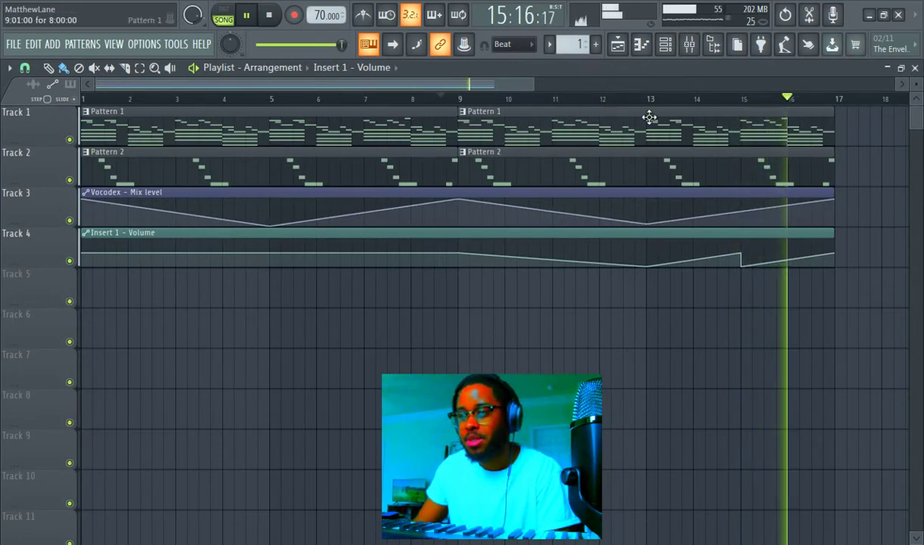
{"action": "left_click", "coordinate": [691, 45]}
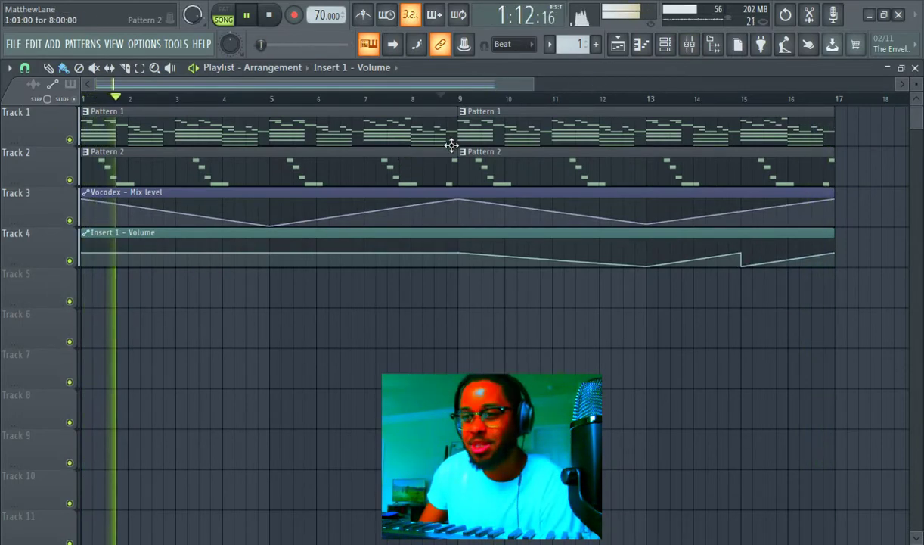
{"action": "left_click", "coordinate": [690, 45]}
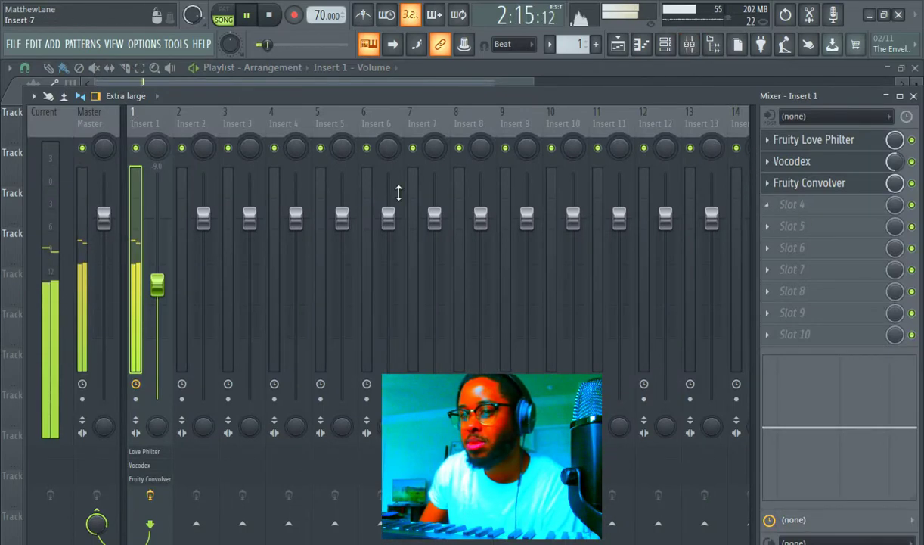
Load Maximus into the Master channel's first effect slot
{"action": "left_click", "coordinate": [82, 215]}
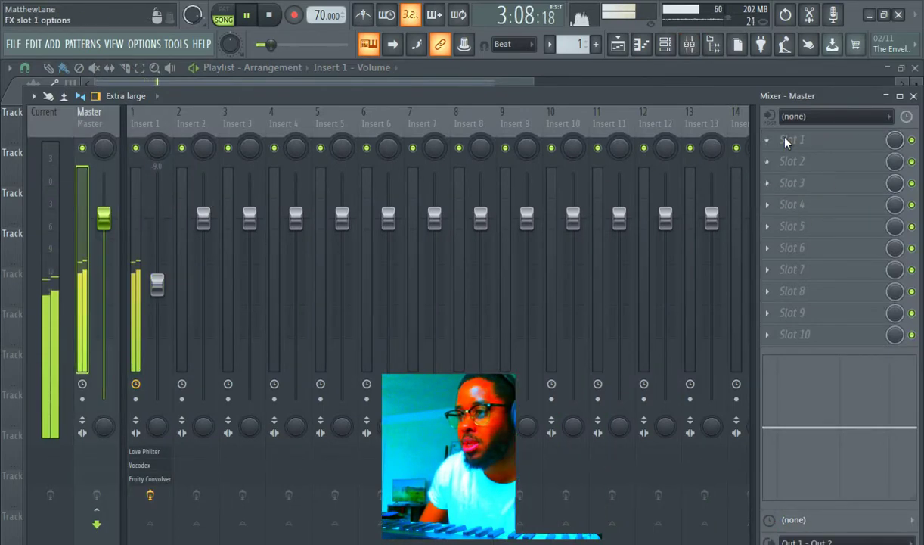
{"action": "left_click", "coordinate": [756, 136]}
{"action": "key", "text": "Escape"}
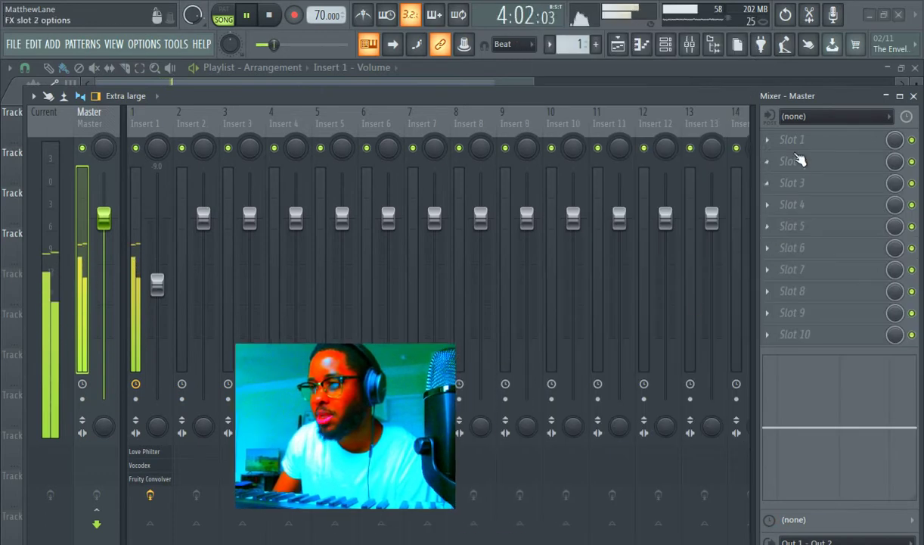
{"action": "left_click", "coordinate": [805, 139]}
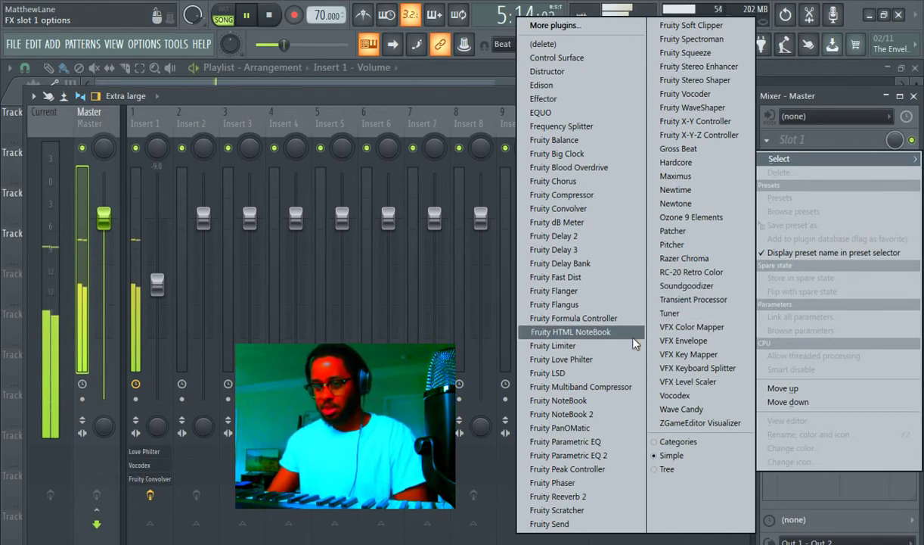
{"action": "left_click", "coordinate": [677, 175]}
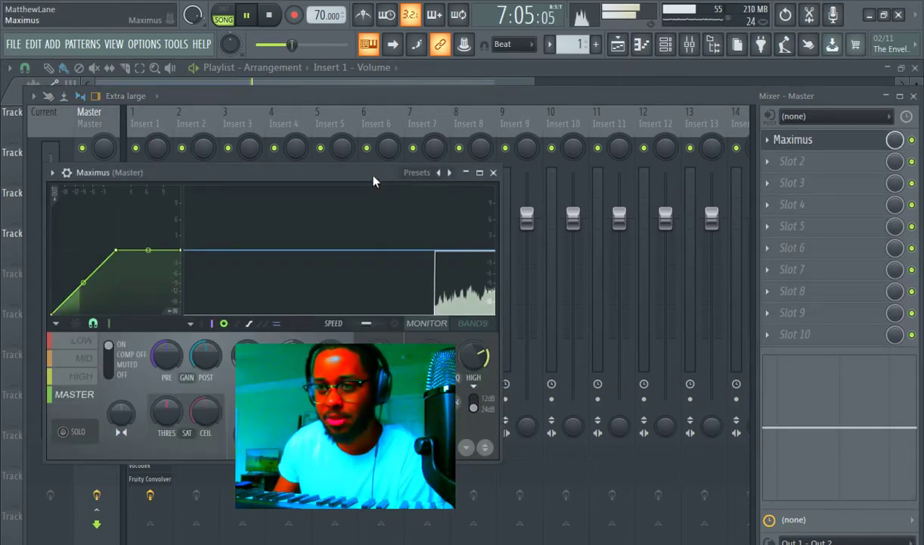
Step through Maximus presets and settle on the Tape limiter preset
{"action": "left_click", "coordinate": [439, 173]}
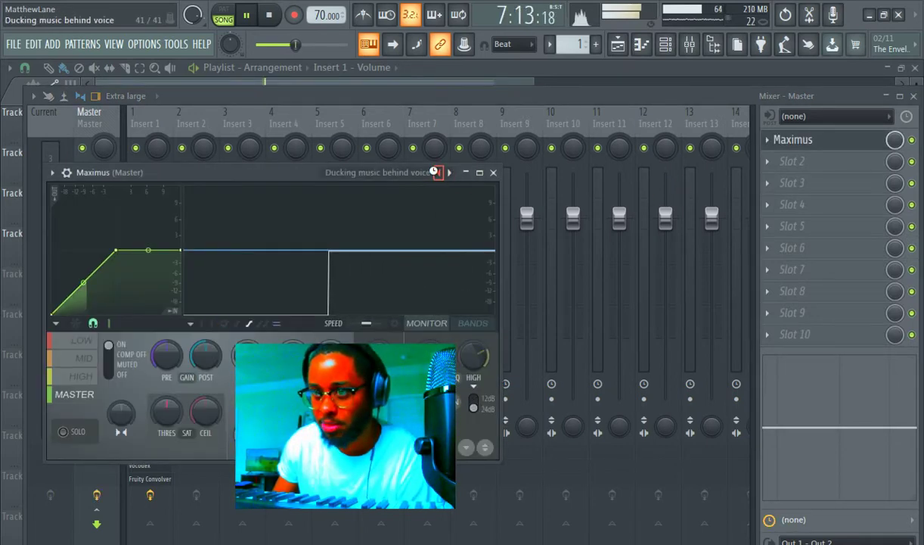
{"action": "left_click", "coordinate": [437, 172]}
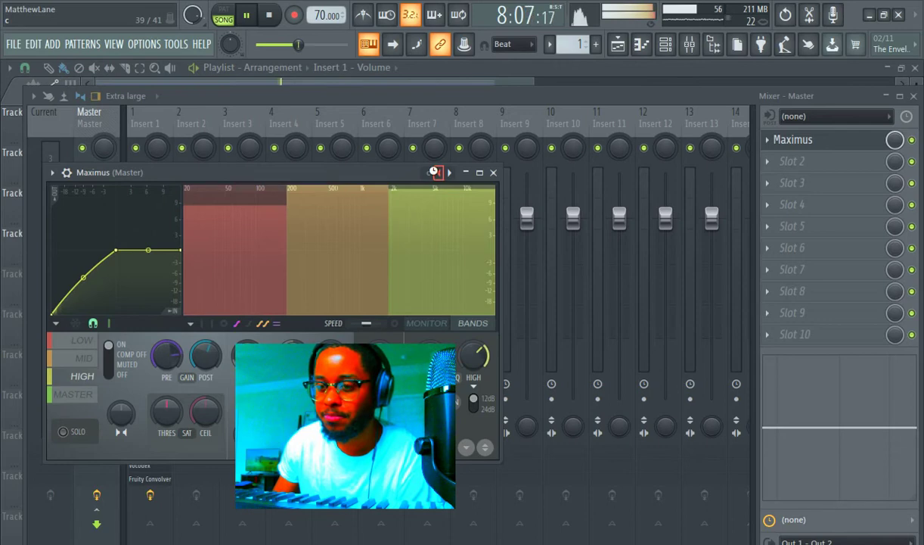
{"action": "left_click", "coordinate": [435, 173]}
{"action": "left_click", "coordinate": [435, 173]}
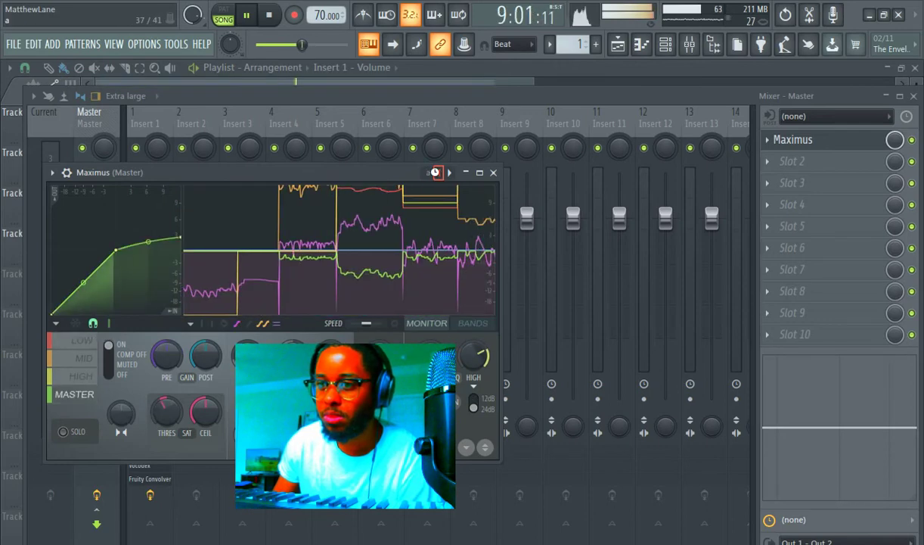
{"action": "left_click", "coordinate": [437, 174]}
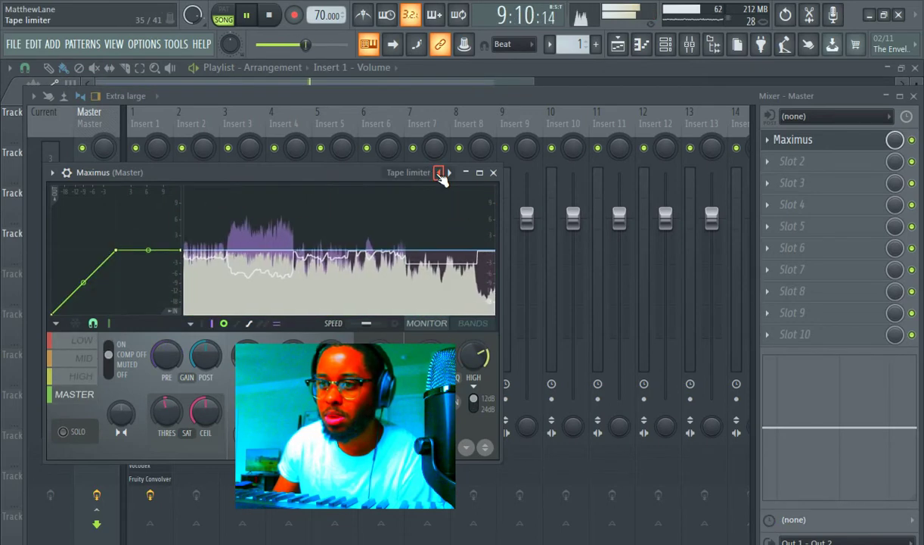
{"action": "left_click", "coordinate": [439, 173]}
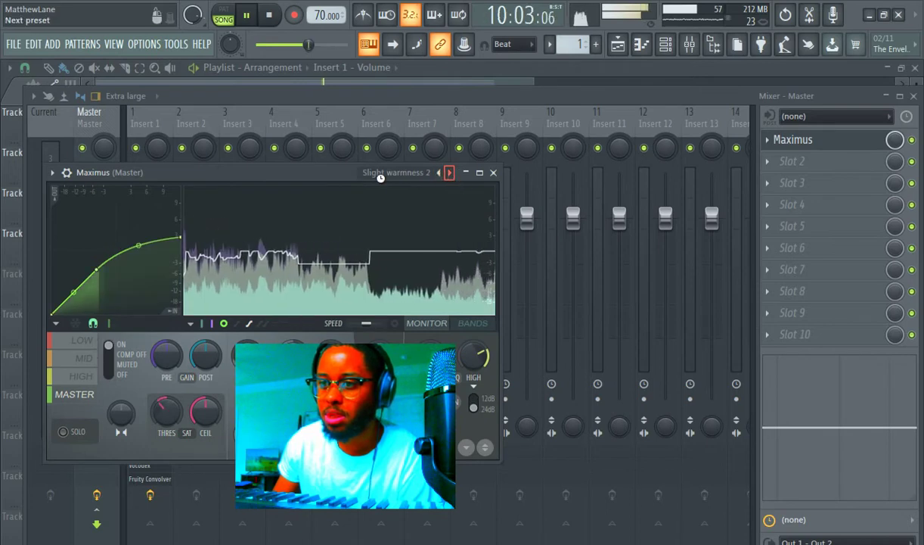
{"action": "left_click", "coordinate": [449, 173]}
{"action": "mouse_move", "coordinate": [364, 176]}
{"action": "left_mouse_down"}
{"action": "mouse_move", "coordinate": [427, 163]}
{"action": "mouse_move", "coordinate": [467, 142]}
{"action": "left_mouse_up"}
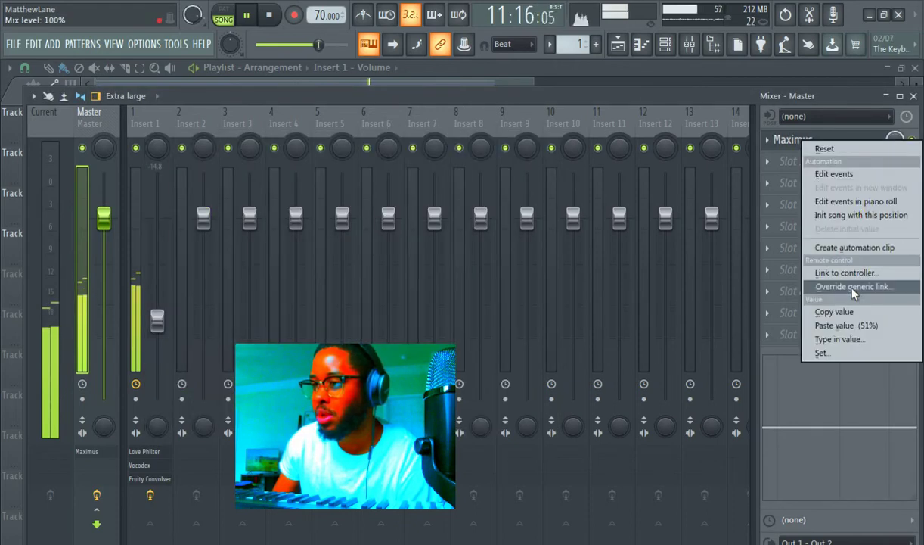
Create a Maximus mix-level automation clip curving down to minimum by bar 5
{"action": "left_click", "coordinate": [856, 248]}
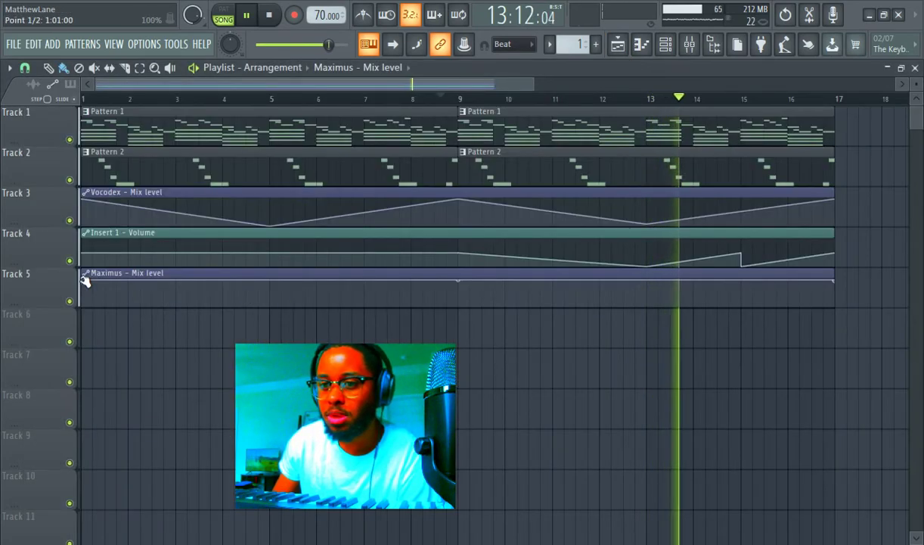
{"action": "left_click_drag", "start_coordinate": [85, 280], "coordinate": [82, 306]}
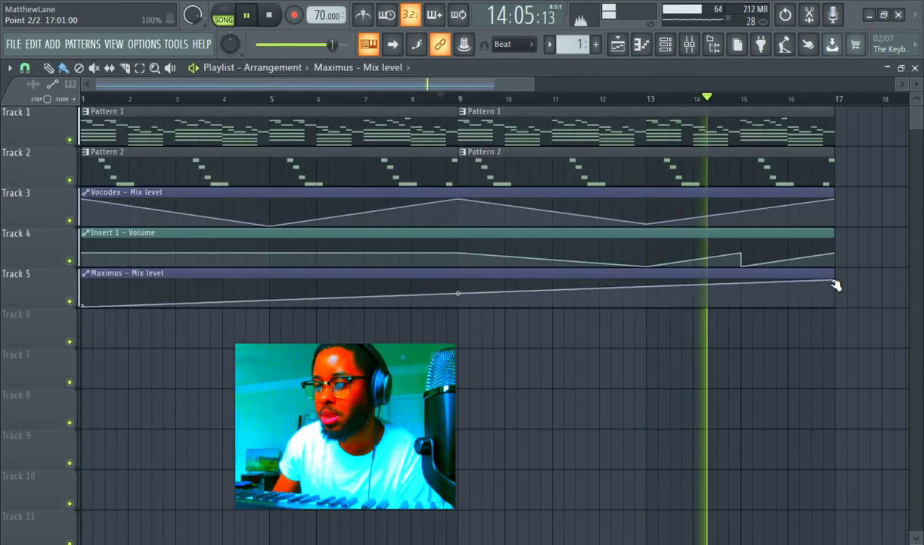
{"action": "left_click_drag", "start_coordinate": [82, 305], "coordinate": [86, 300]}
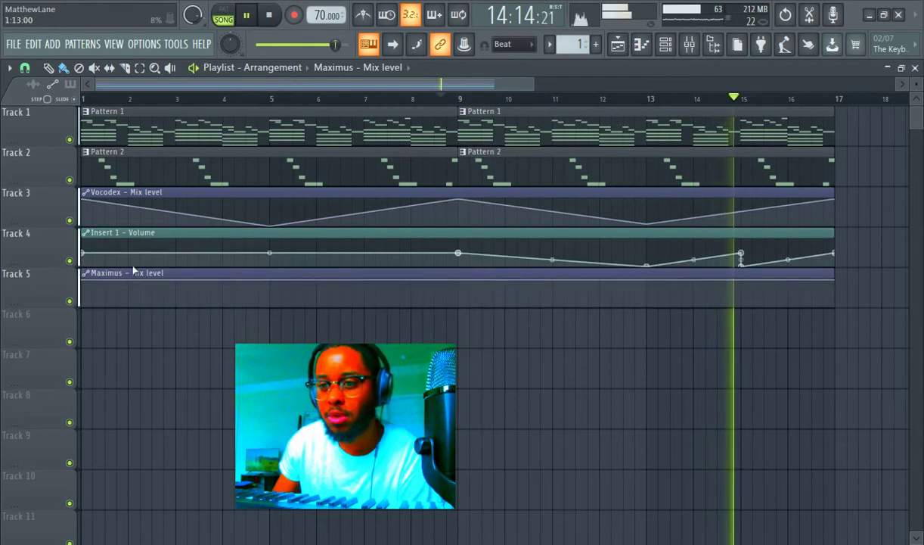
{"action": "left_click_drag", "start_coordinate": [260, 288], "coordinate": [275, 315]}
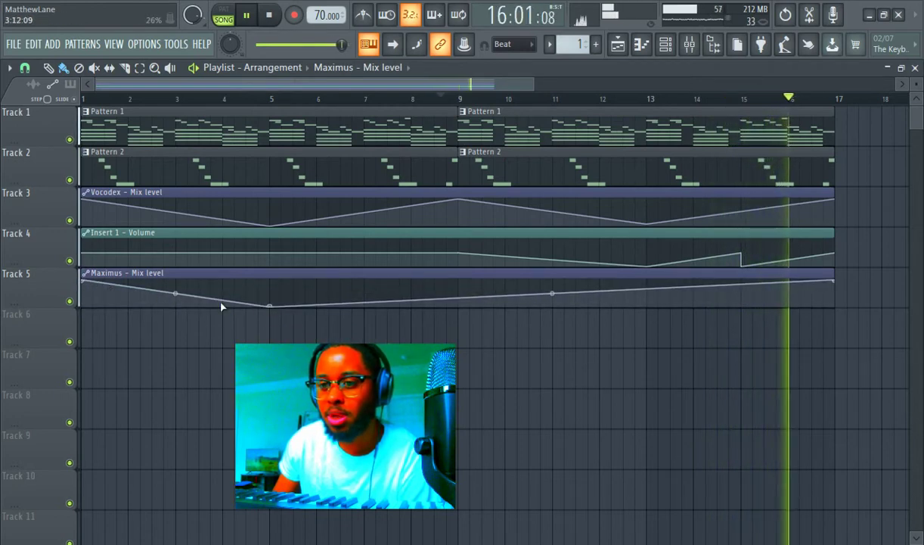
{"action": "left_click_drag", "start_coordinate": [176, 293], "coordinate": [175, 276]}
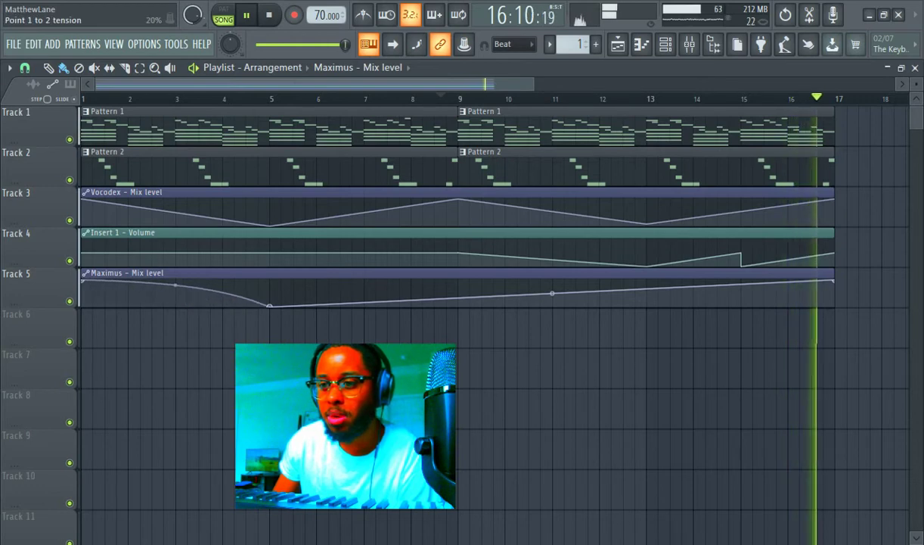
{"action": "left_click_drag", "start_coordinate": [837, 284], "coordinate": [836, 310]}
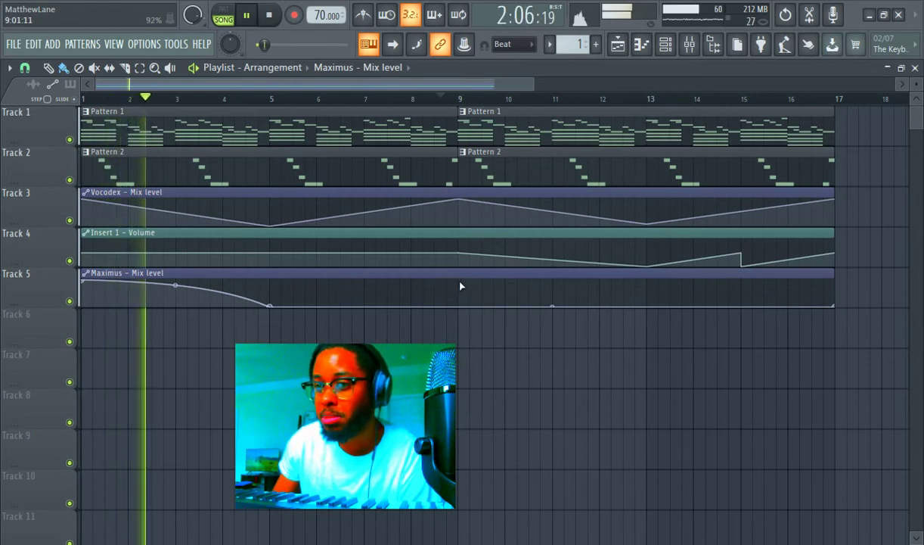
{"action": "mouse_move", "coordinate": [459, 287]}
{"action": "left_mouse_down"}
{"action": "mouse_move", "coordinate": [461, 274]}
{"action": "mouse_move", "coordinate": [463, 319]}
{"action": "left_mouse_up"}
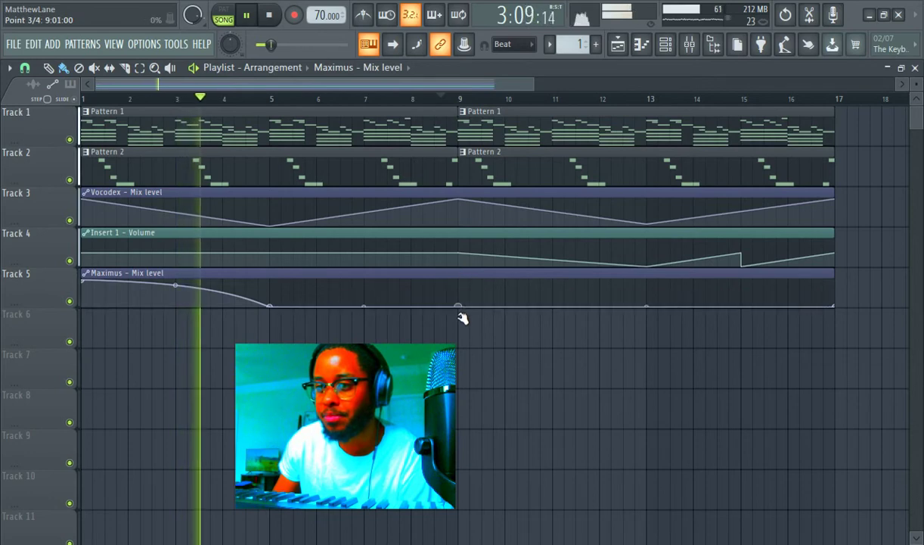
Copy the start point's full level and apply it at bar 9 and the final point
{"action": "right_click", "coordinate": [87, 289]}
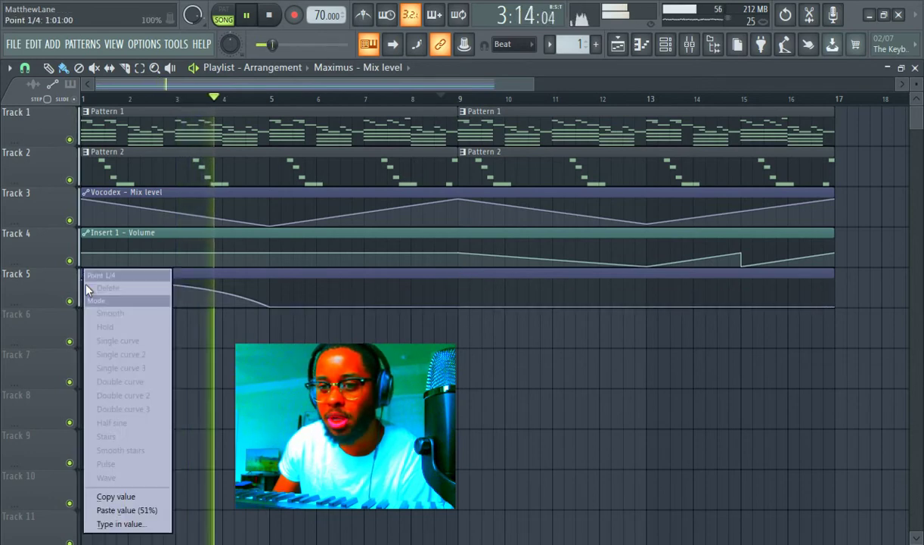
{"action": "left_click", "coordinate": [125, 503]}
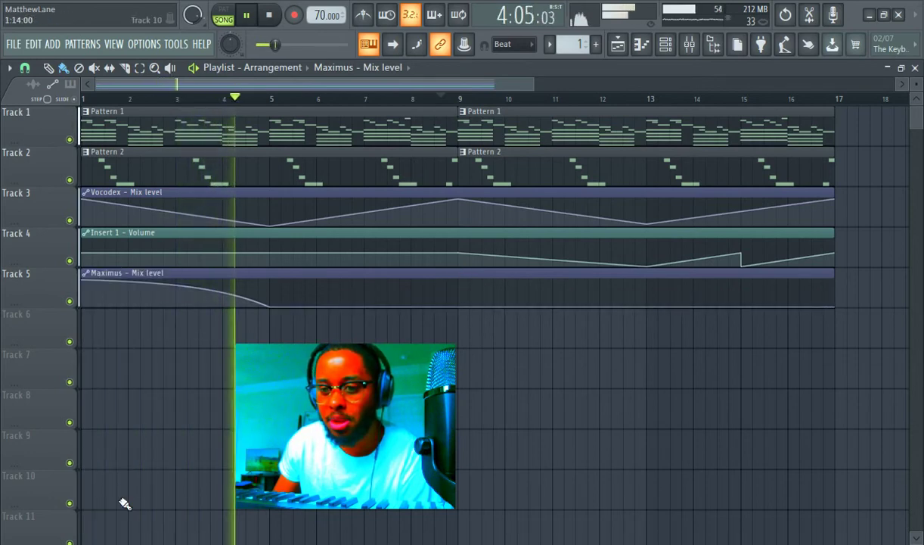
{"action": "left_click", "coordinate": [459, 283]}
{"action": "right_click", "coordinate": [459, 283]}
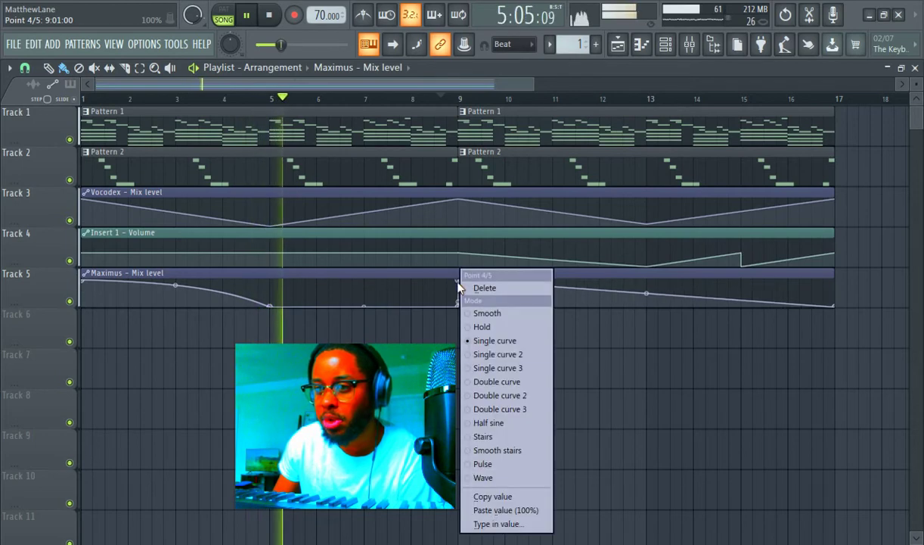
{"action": "left_click", "coordinate": [505, 512]}
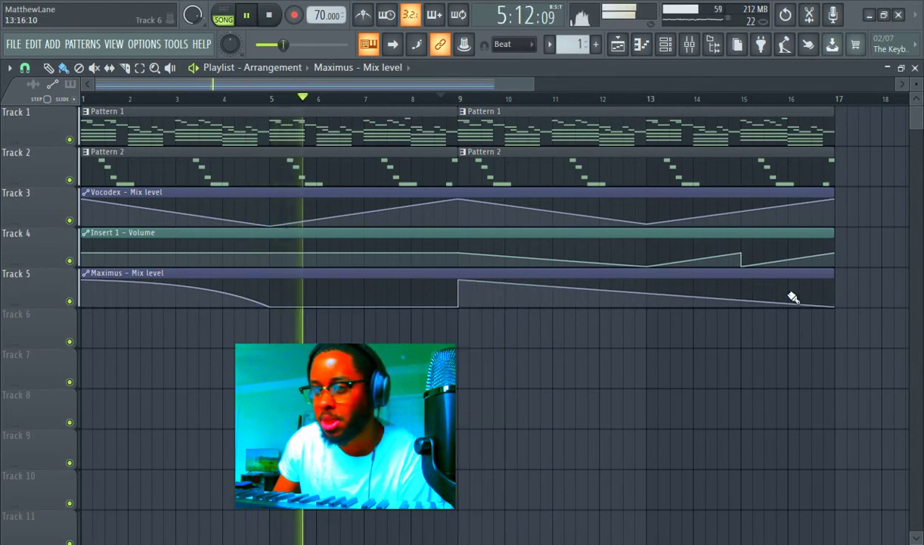
{"action": "right_click", "coordinate": [834, 307]}
{"action": "left_click", "coordinate": [873, 510]}
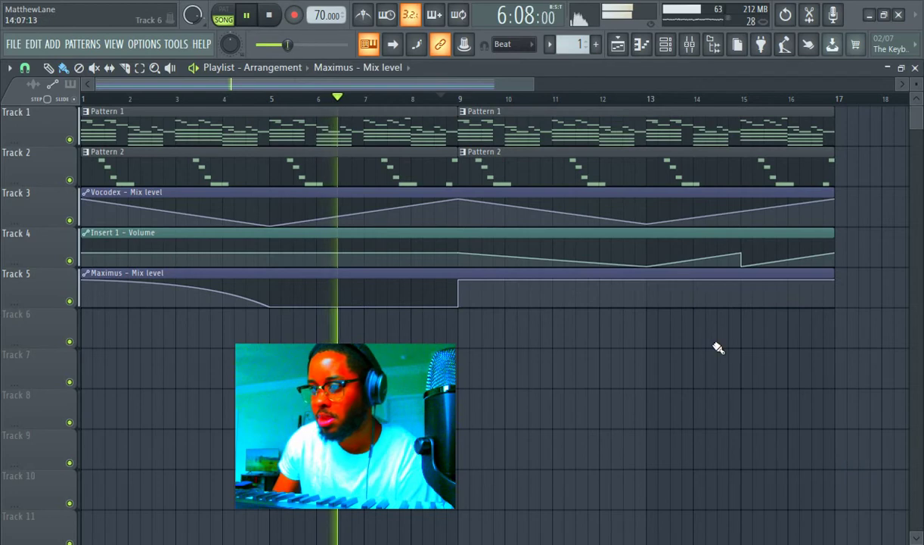